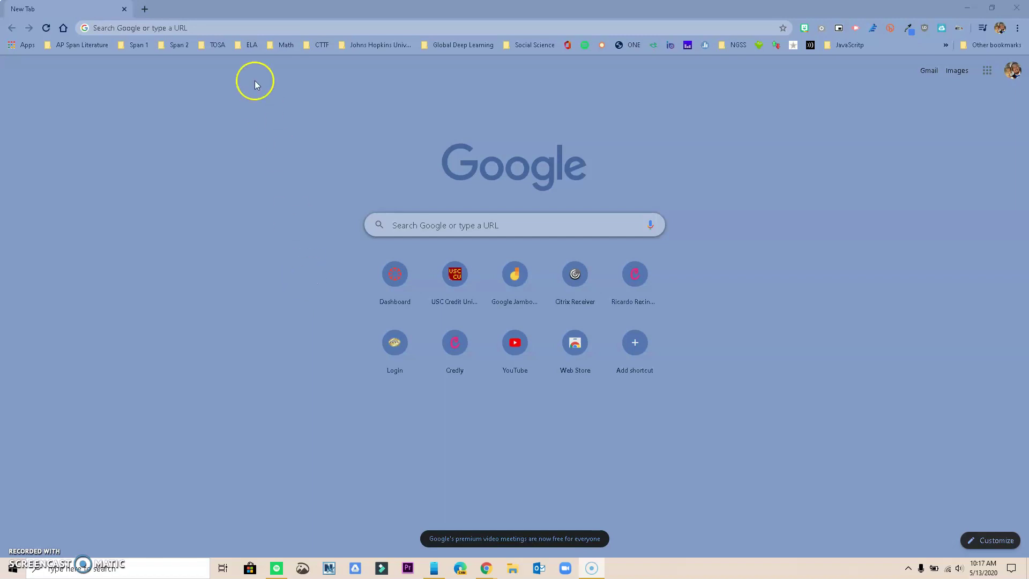
# Open a second blank Chrome tab, return to the first tab, and show the Google apps list.
pyautogui.click(143, 10)
pyautogui.click(85, 7)
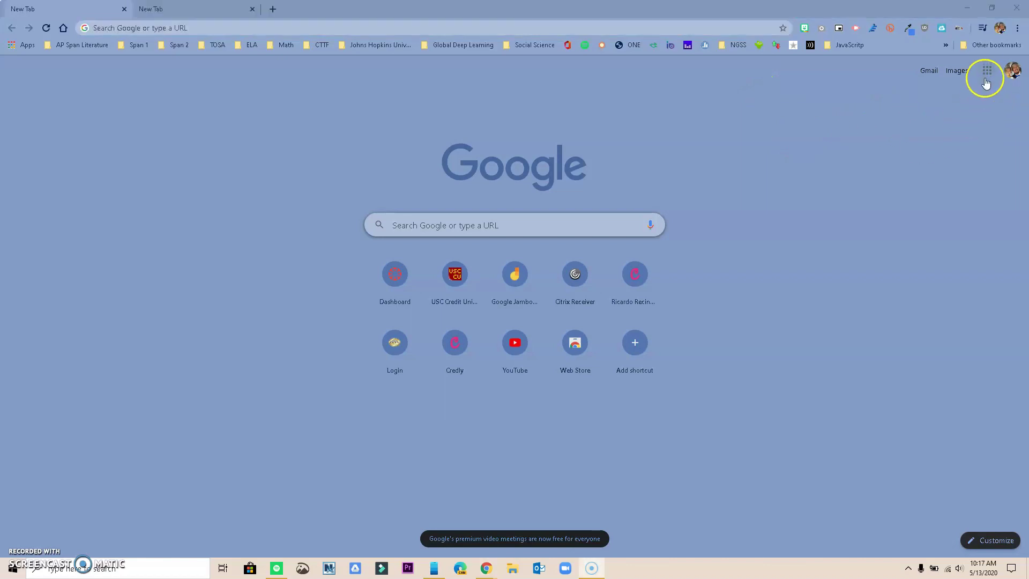
pyautogui.click(987, 72)
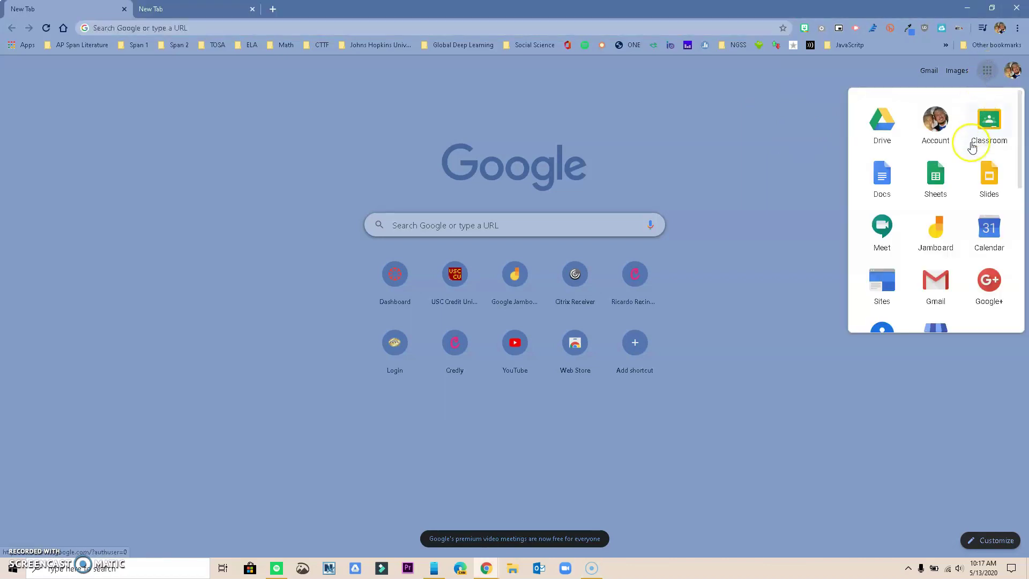
pyautogui.click(937, 233)
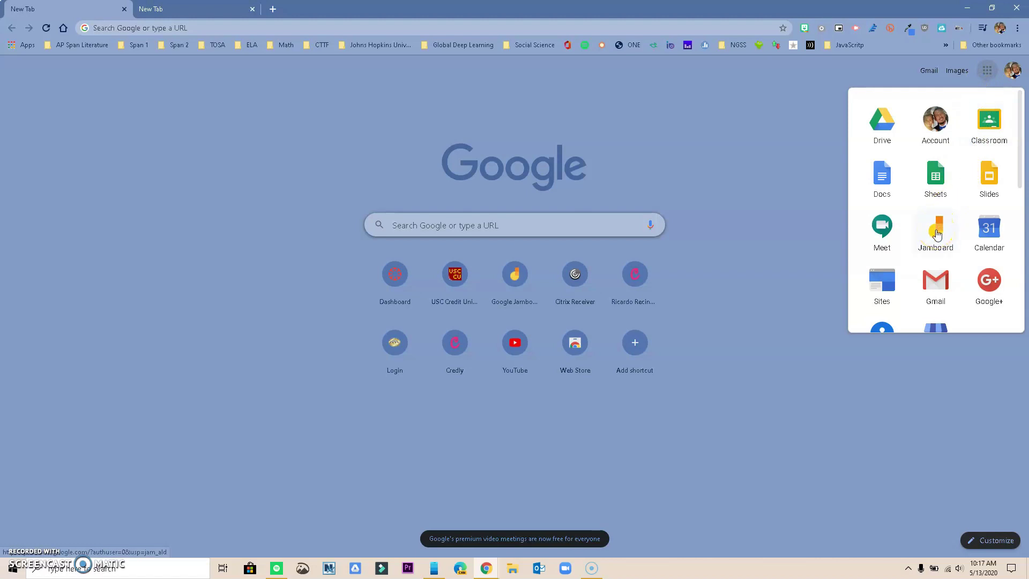
pyautogui.scroll(-4, 937, 234)
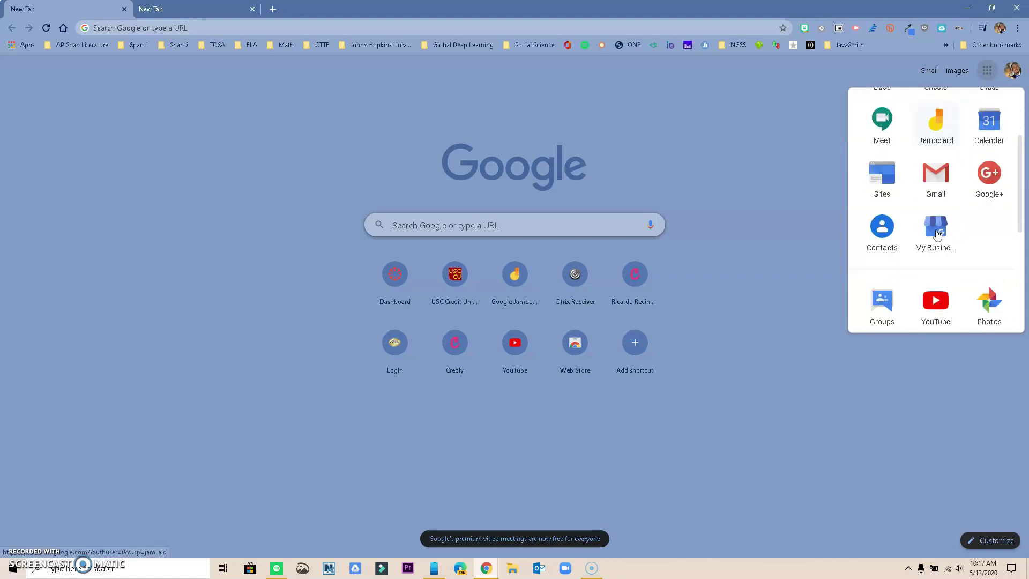
# Move the YouTube app up into the Contacts row of the apps list, then launch Jamboard.
pyautogui.moveTo(933, 206); pyautogui.dragTo(983, 215)
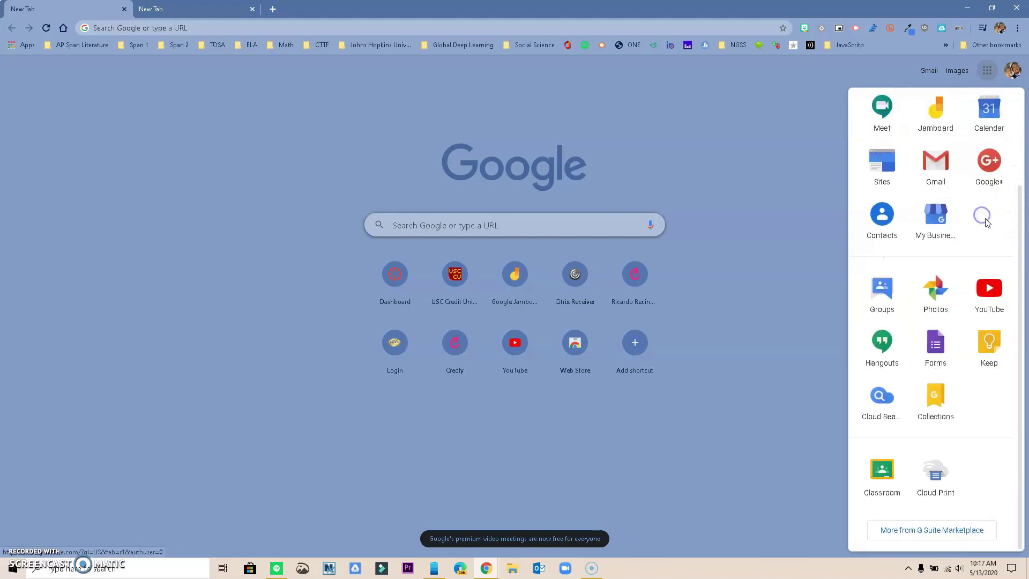
pyautogui.click(991, 290)
pyautogui.moveTo(990, 289); pyautogui.dragTo(931, 229)
pyautogui.scroll(2, 959, 233)
pyautogui.click(777, 205)
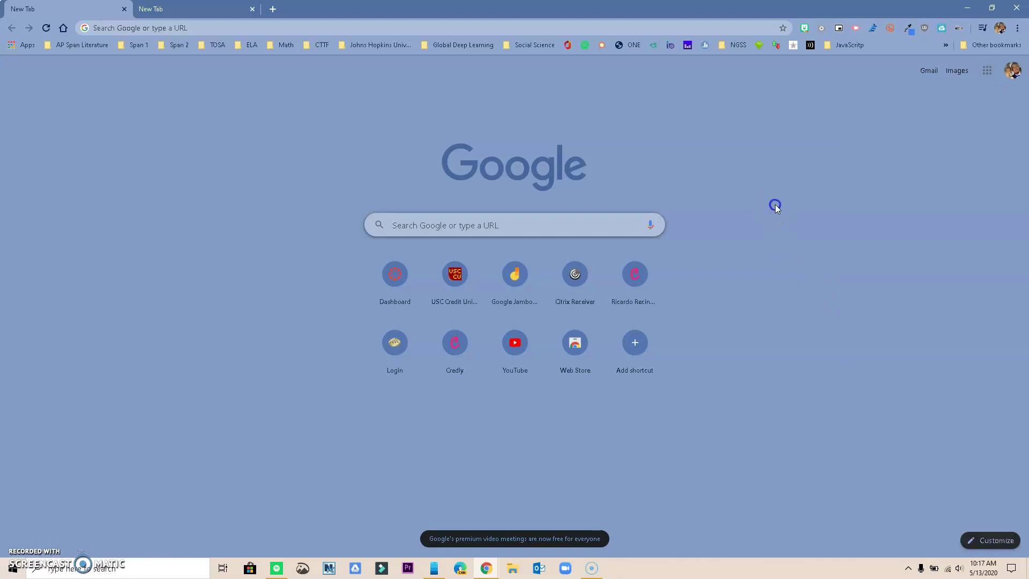
pyautogui.click(987, 67)
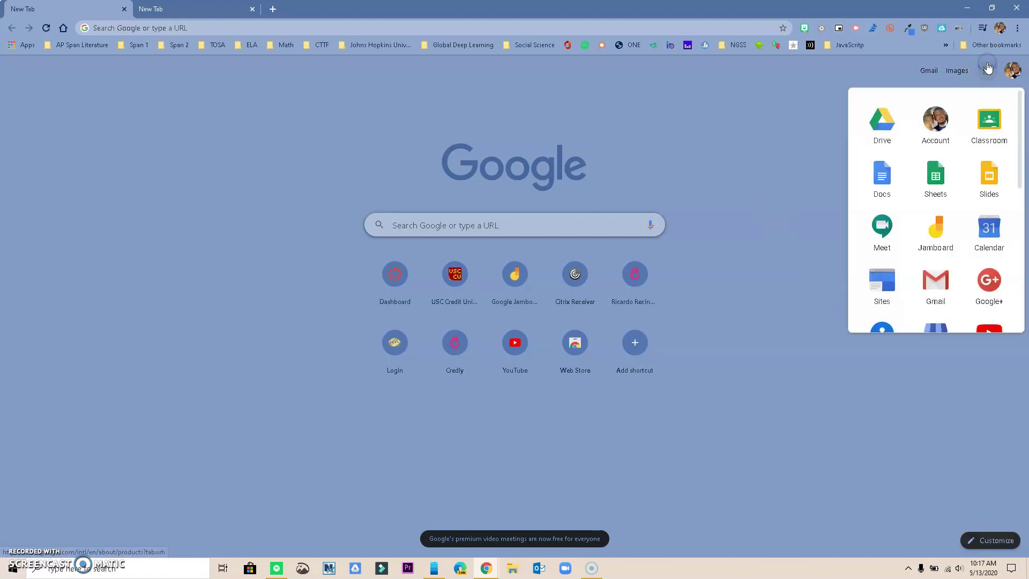
pyautogui.click(935, 235)
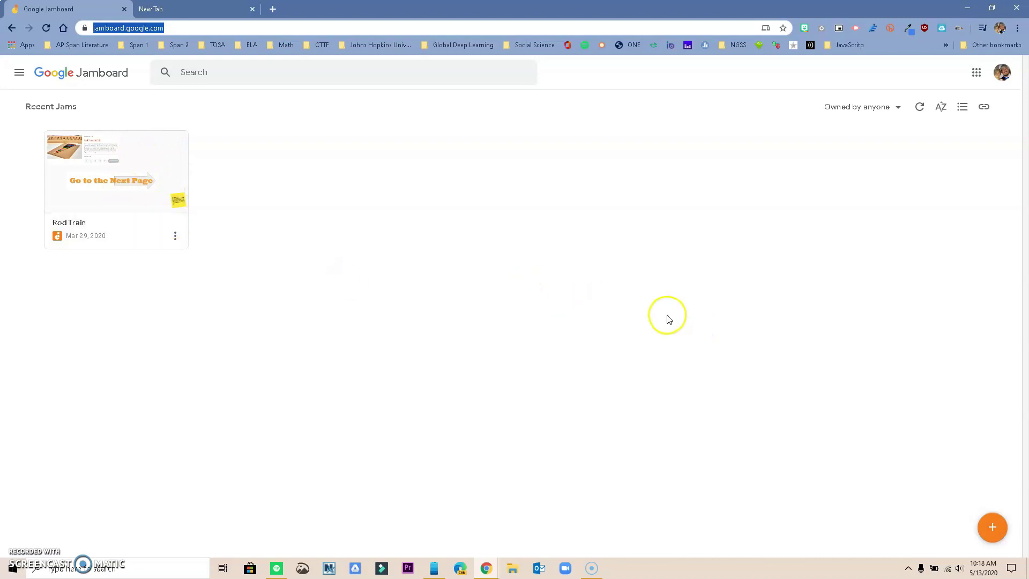
# Create a new jam and rename it 'Spanish 2H'.
pyautogui.click(991, 535)
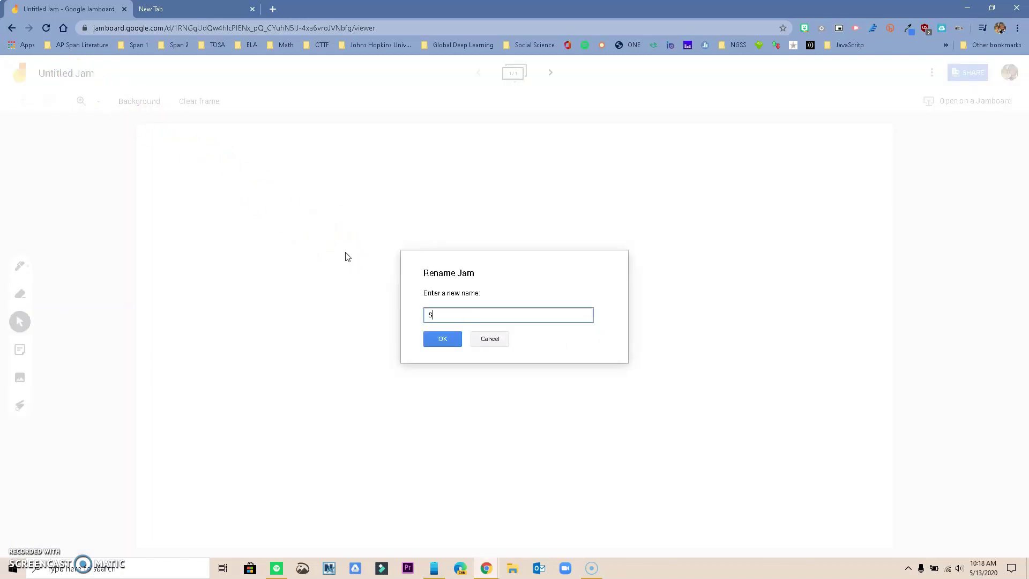
pyautogui.write('Spanish 2H')
pyautogui.click(443, 339)
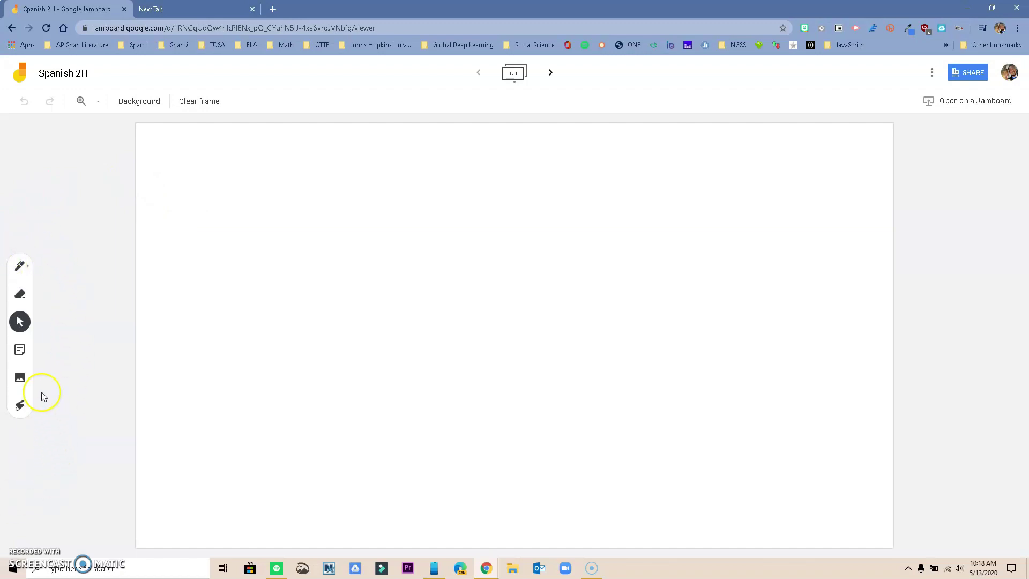
# Handwrite a first name with the red pen across the upper left of the frame.
pyautogui.click(19, 271)
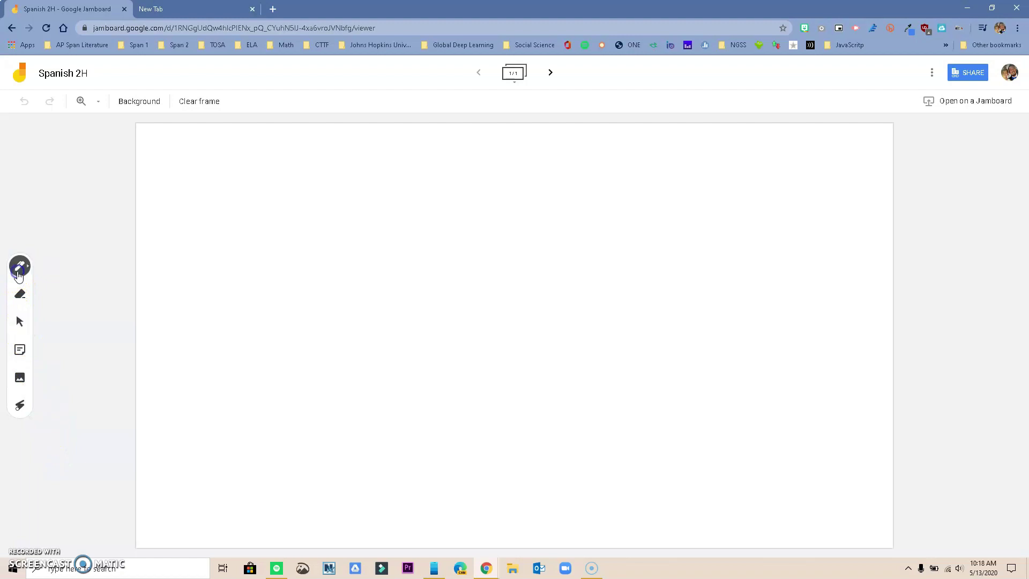
pyautogui.click(21, 267)
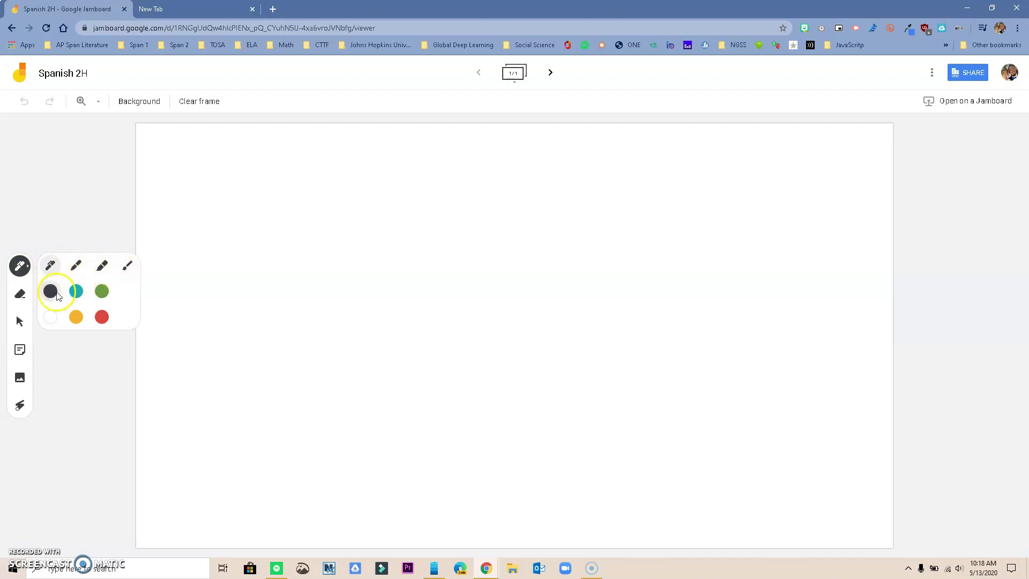
pyautogui.click(102, 317)
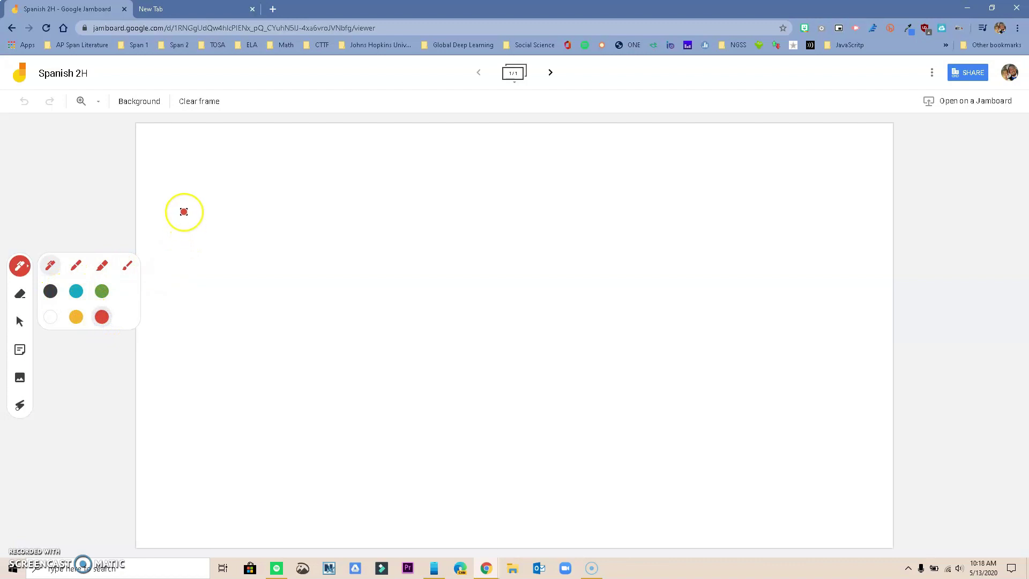
pyautogui.click(180, 195)
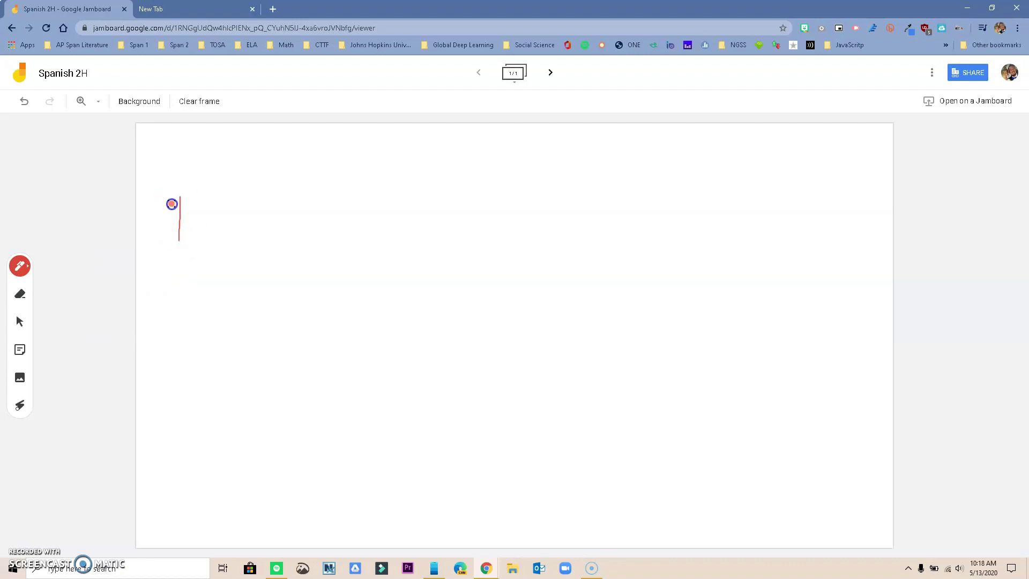
pyautogui.moveTo(193, 231); pyautogui.dragTo(197, 235)
pyautogui.moveTo(229, 232); pyautogui.dragTo(265, 242)
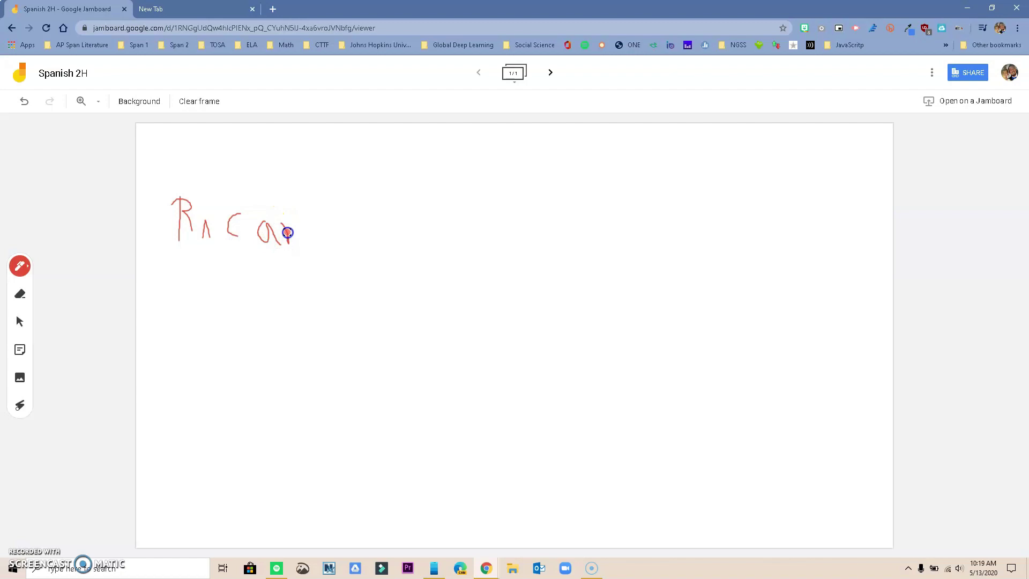
pyautogui.click(307, 241)
pyautogui.moveTo(320, 214)
pyautogui.mouseDown()
pyautogui.moveTo(319, 203)
pyautogui.moveTo(326, 230)
pyautogui.mouseUp()
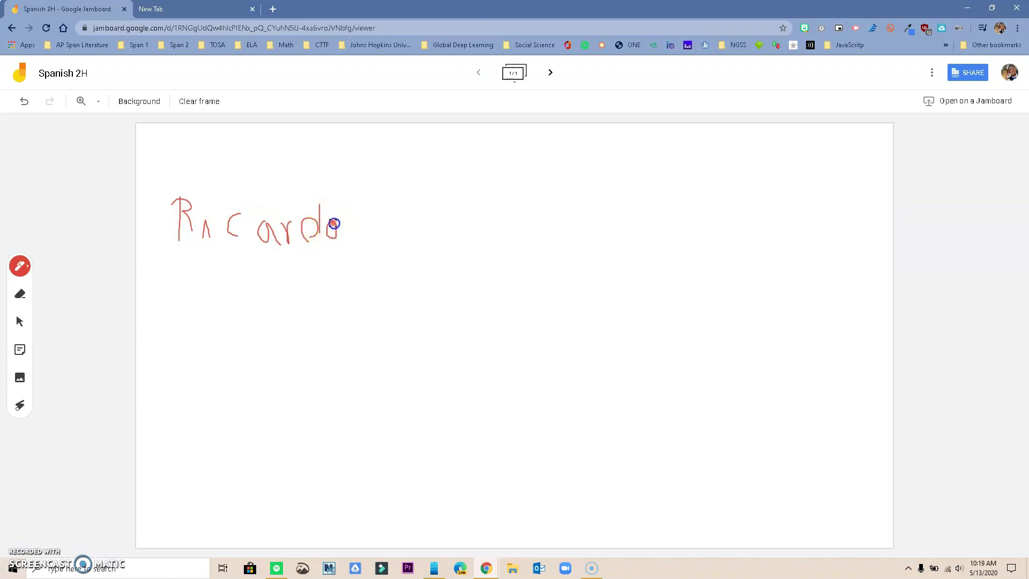
pyautogui.click(19, 266)
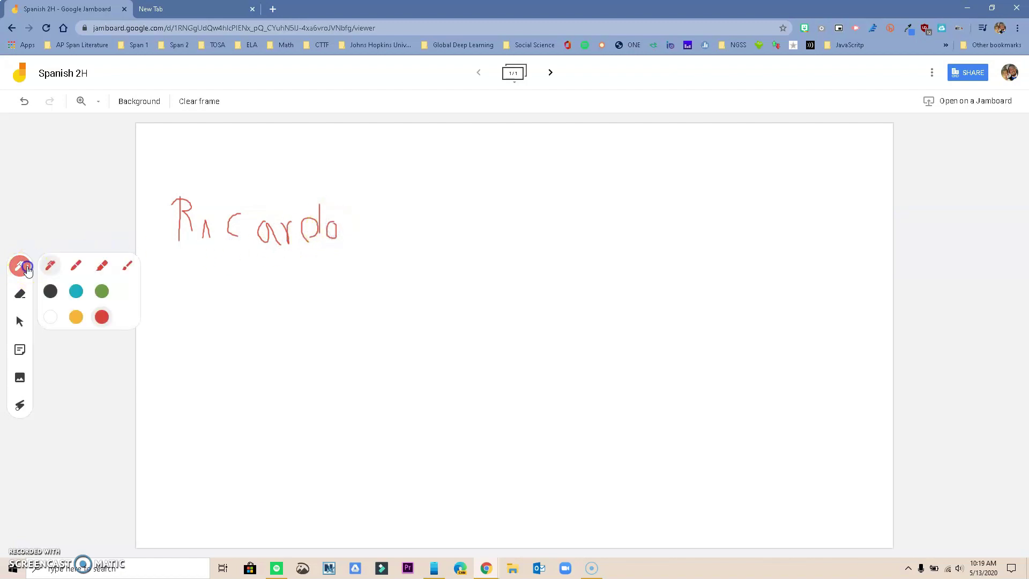
# Draw a teal marker squiggle and a vertical teal highlighter bar right of the name.
pyautogui.click(76, 265)
pyautogui.click(76, 291)
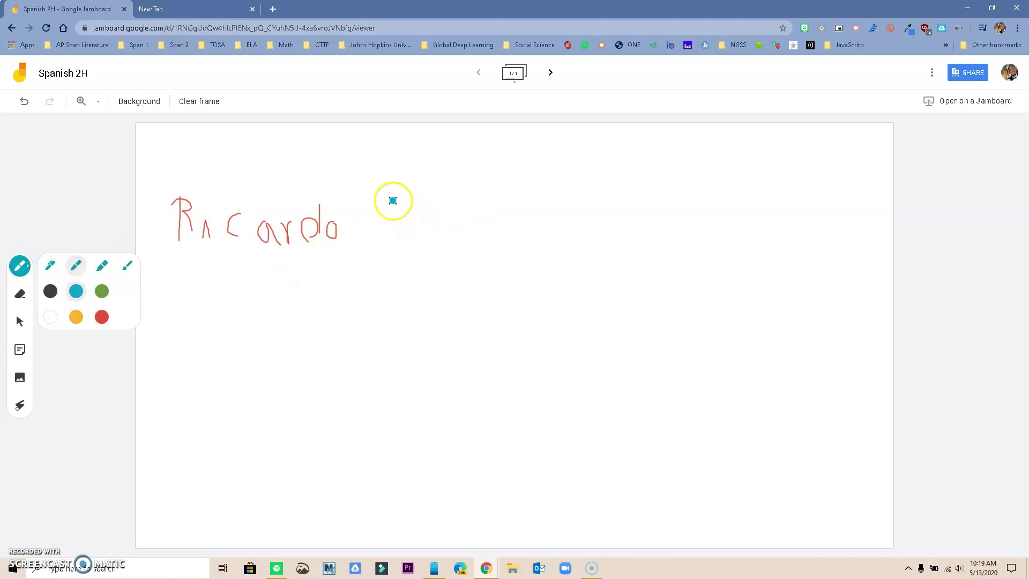
pyautogui.moveTo(393, 200)
pyautogui.mouseDown()
pyautogui.moveTo(402, 255)
pyautogui.moveTo(454, 224)
pyautogui.mouseUp()
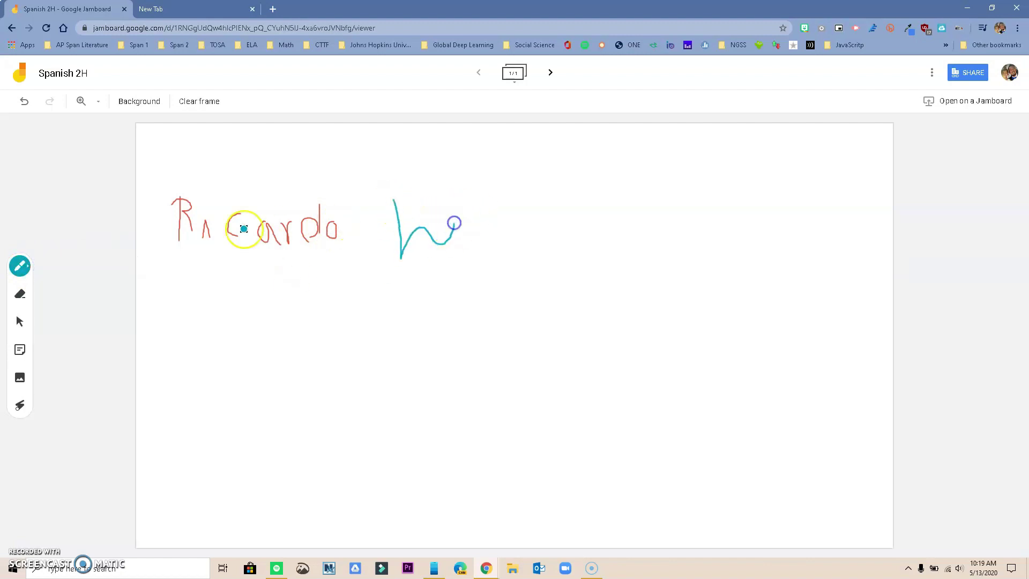
pyautogui.click(19, 266)
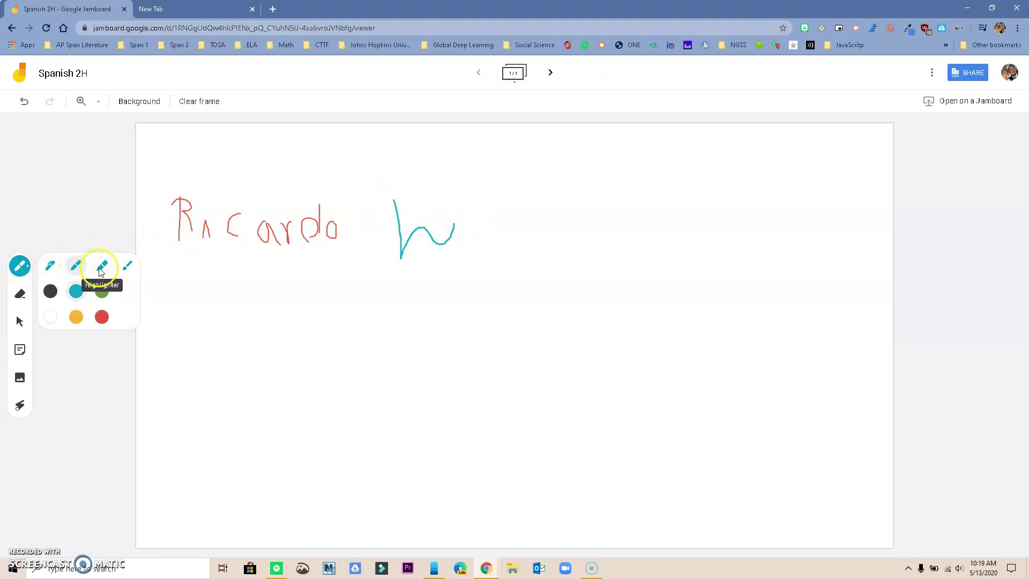
pyautogui.click(102, 266)
pyautogui.moveTo(518, 211); pyautogui.dragTo(519, 271)
# Paint a yellow brush curve right of the teal bar, then return to the plain pen.
pyautogui.click(22, 267)
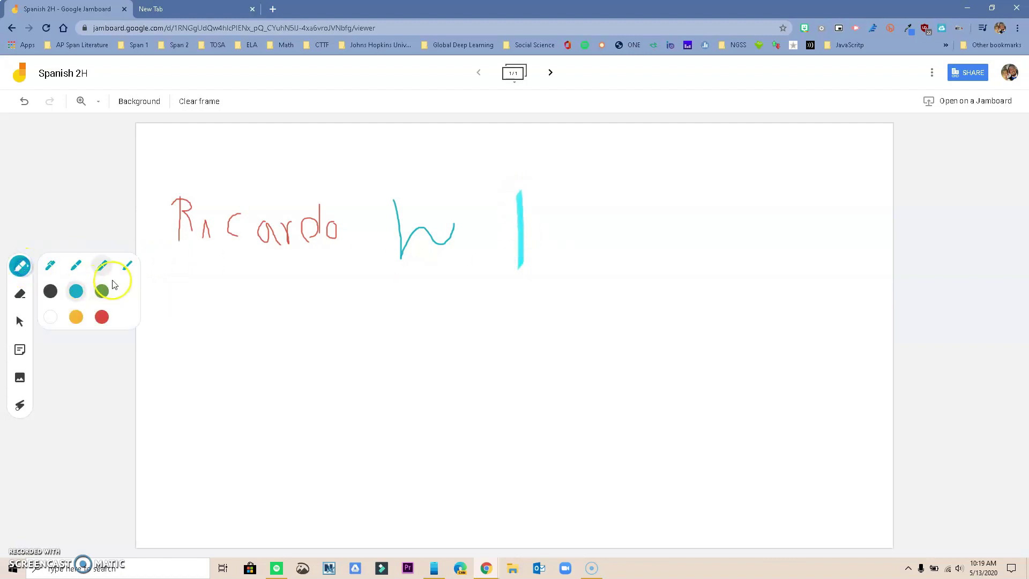
pyautogui.click(127, 265)
pyautogui.click(76, 317)
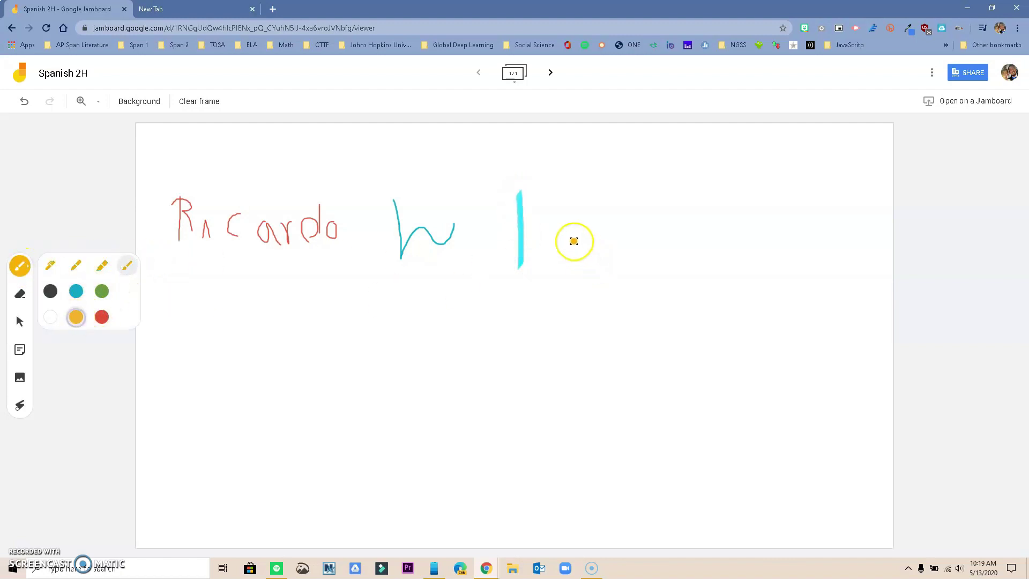
pyautogui.moveTo(549, 189)
pyautogui.mouseDown()
pyautogui.moveTo(589, 211)
pyautogui.moveTo(683, 199)
pyautogui.mouseUp()
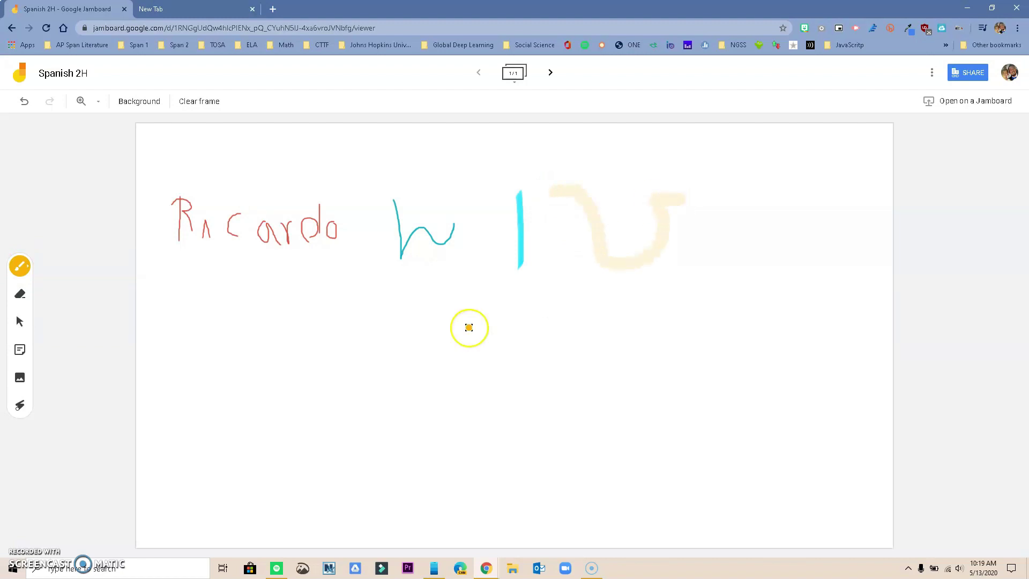
pyautogui.click(27, 275)
pyautogui.click(48, 266)
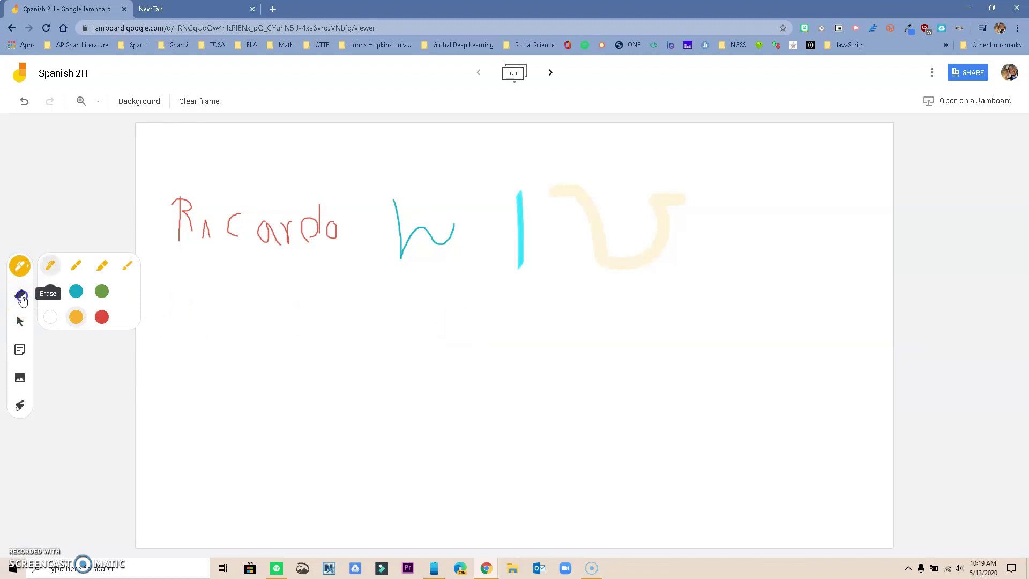
# Switch to the eraser, then clear every drawing from the frame with Clear frame.
pyautogui.click(20, 295)
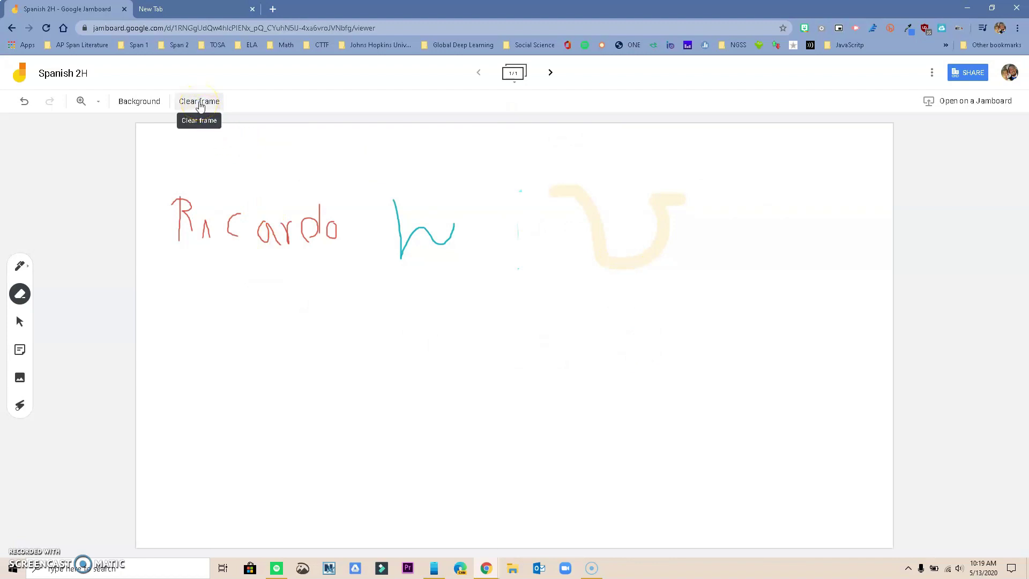
pyautogui.click(199, 103)
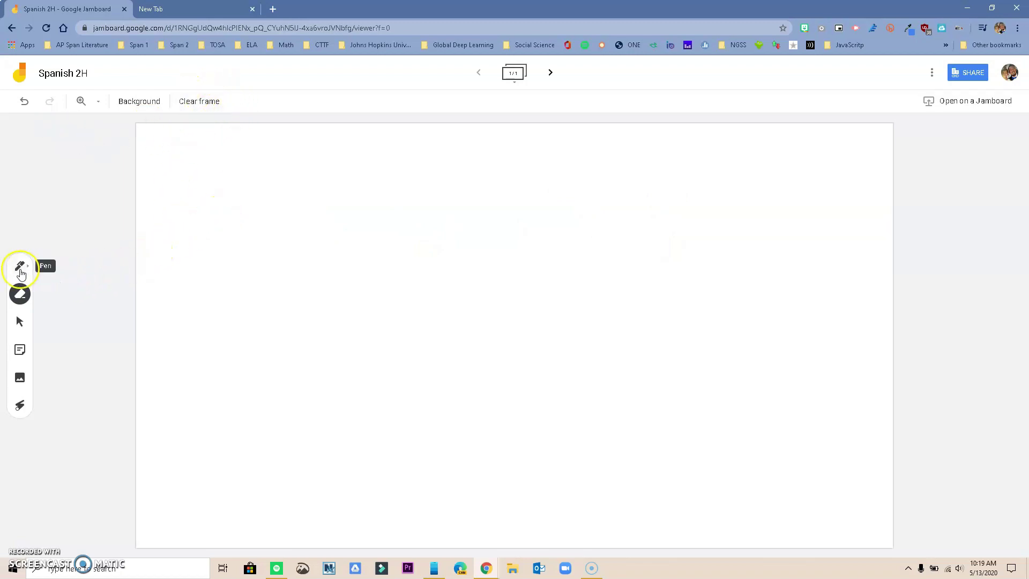
# Draw '2X + 4 = 8' in red pen across the middle of the frame.
pyautogui.click(20, 271)
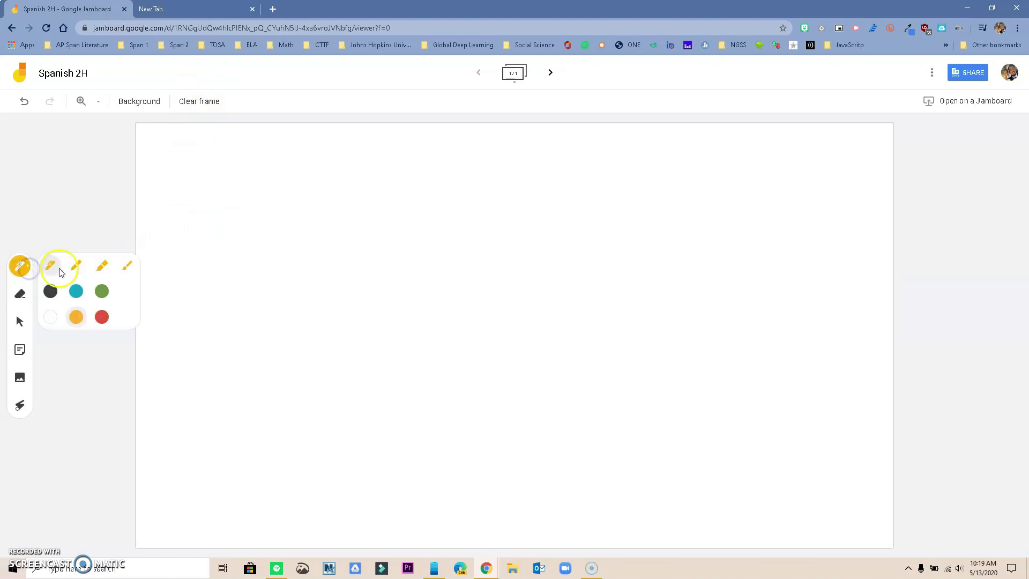
pyautogui.click(102, 317)
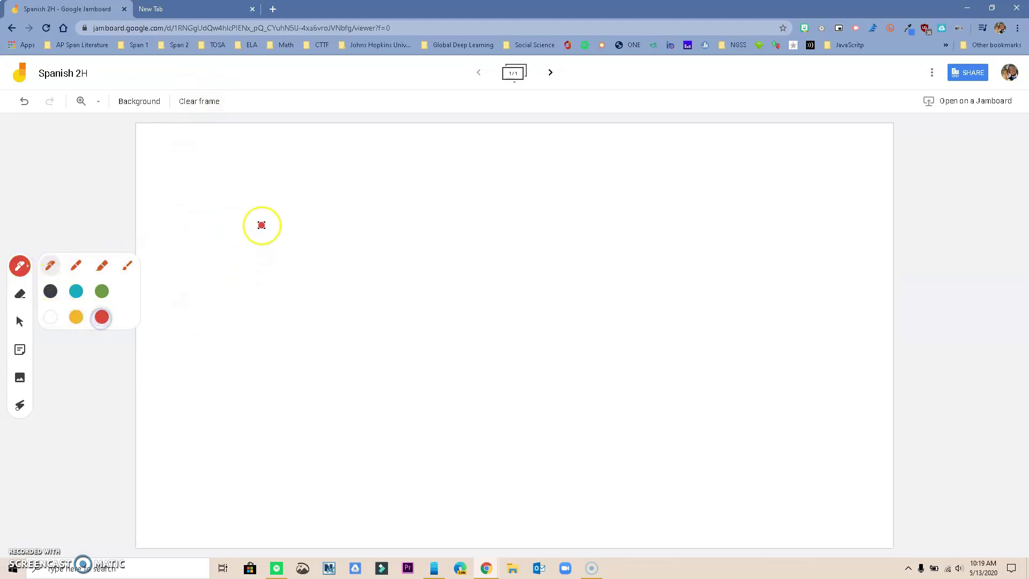
pyautogui.moveTo(255, 239)
pyautogui.mouseDown()
pyautogui.moveTo(305, 235)
pyautogui.moveTo(320, 306)
pyautogui.mouseUp()
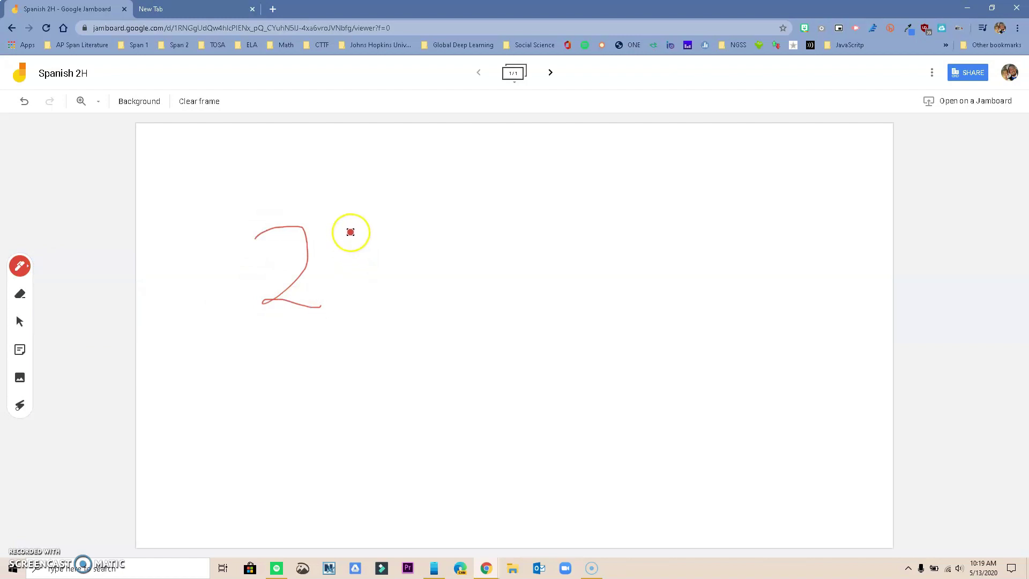
pyautogui.moveTo(352, 232); pyautogui.dragTo(389, 303)
pyautogui.moveTo(398, 231); pyautogui.dragTo(355, 304)
pyautogui.moveTo(468, 246); pyautogui.dragTo(462, 320)
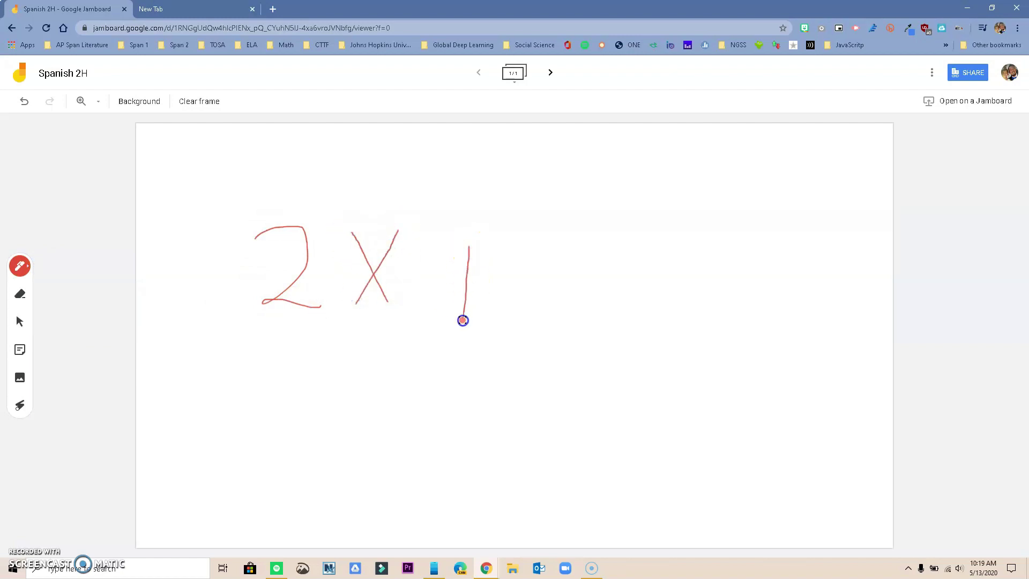
pyautogui.moveTo(444, 283); pyautogui.dragTo(500, 281)
pyautogui.moveTo(541, 255)
pyautogui.mouseDown()
pyautogui.moveTo(573, 296)
pyautogui.moveTo(583, 346)
pyautogui.mouseUp()
pyautogui.moveTo(613, 314); pyautogui.dragTo(664, 314)
pyautogui.moveTo(616, 280); pyautogui.dragTo(645, 281)
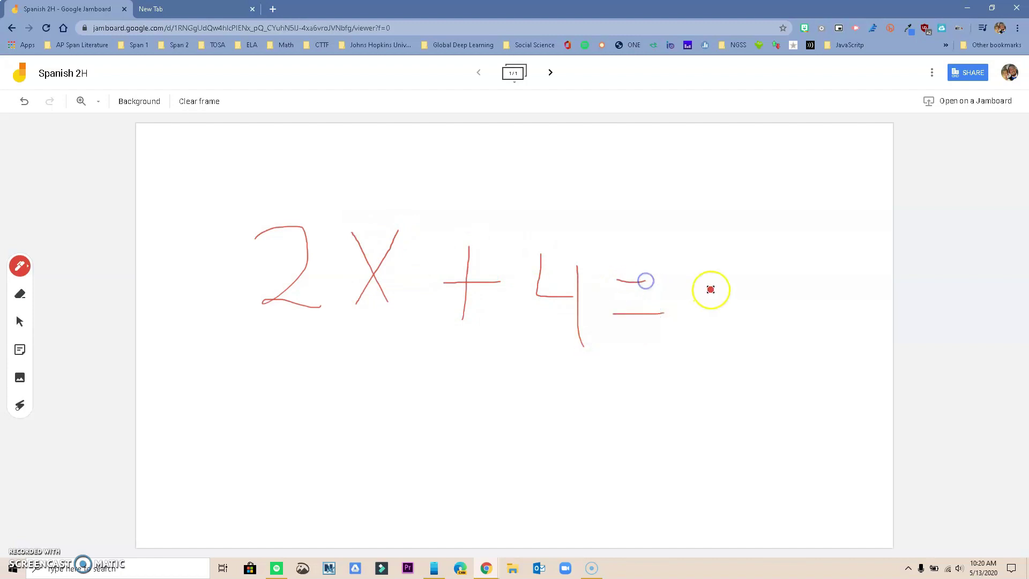
pyautogui.moveTo(708, 286); pyautogui.dragTo(736, 270)
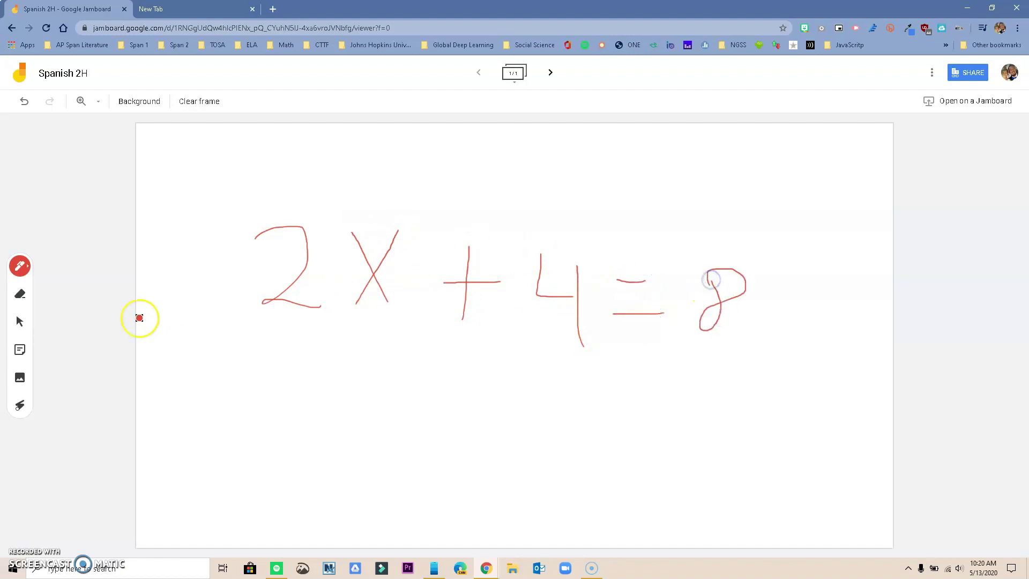
pyautogui.click(21, 322)
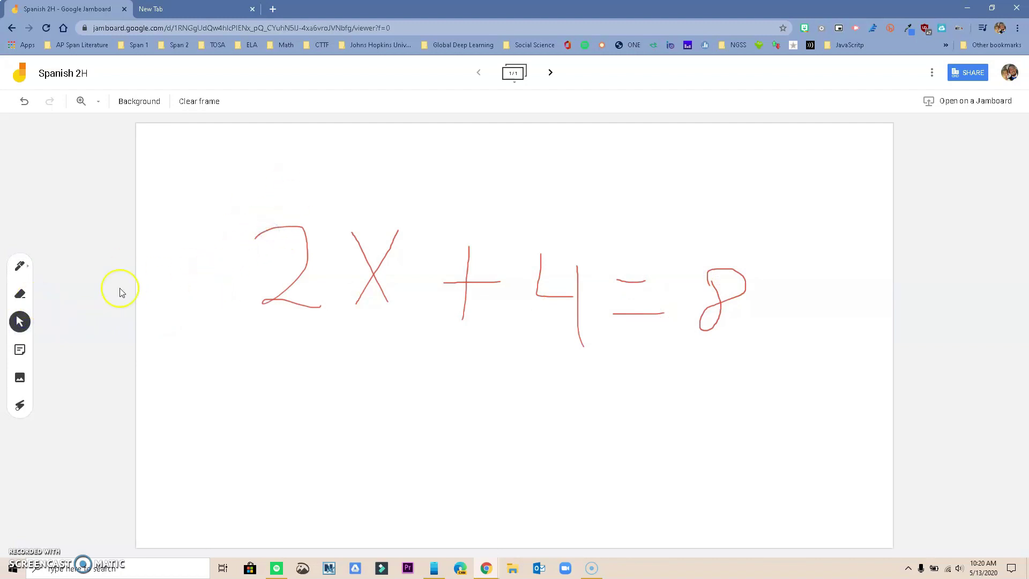
# Create a yellow 'Complete equation' sticky note and a pink 'Show steps' sticky note.
pyautogui.click(21, 352)
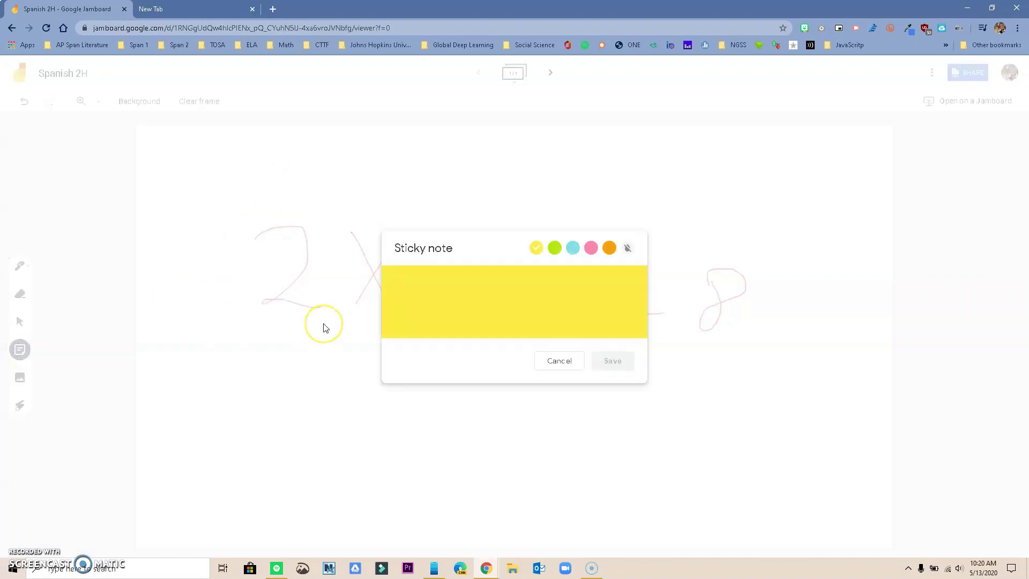
pyautogui.write('Cm')
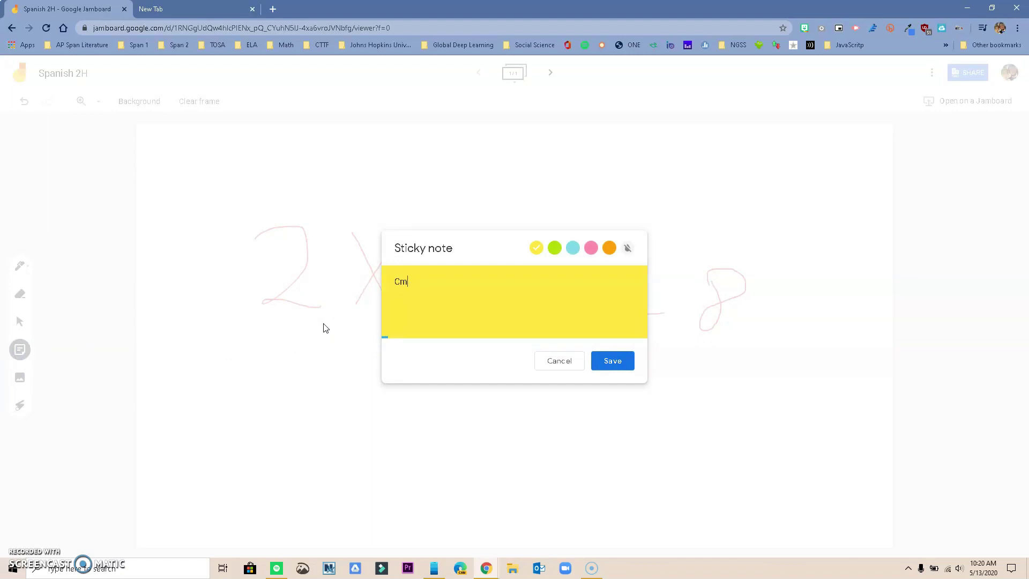
pyautogui.write('ete')
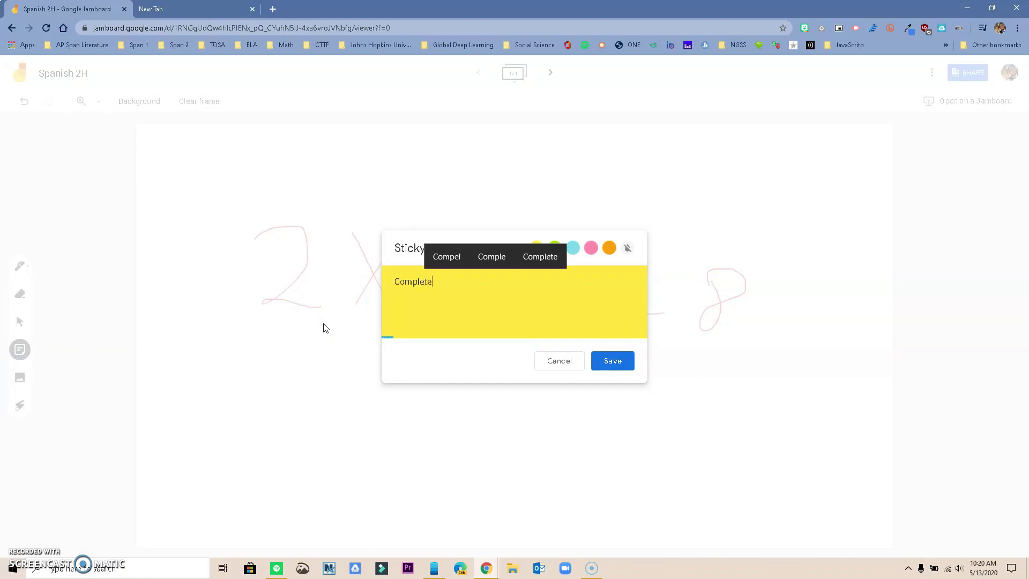
pyautogui.write(' equation')
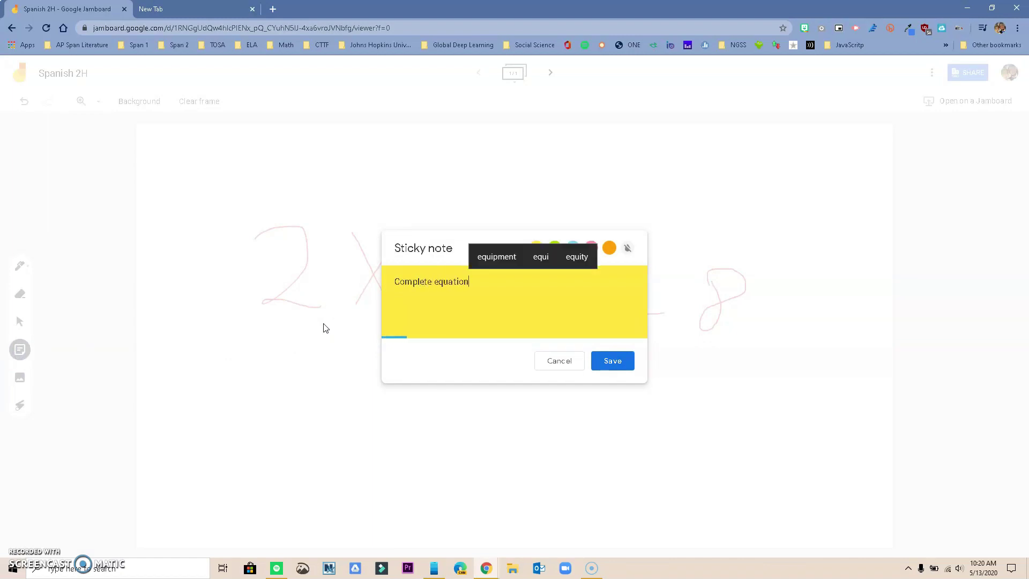
pyautogui.click(613, 361)
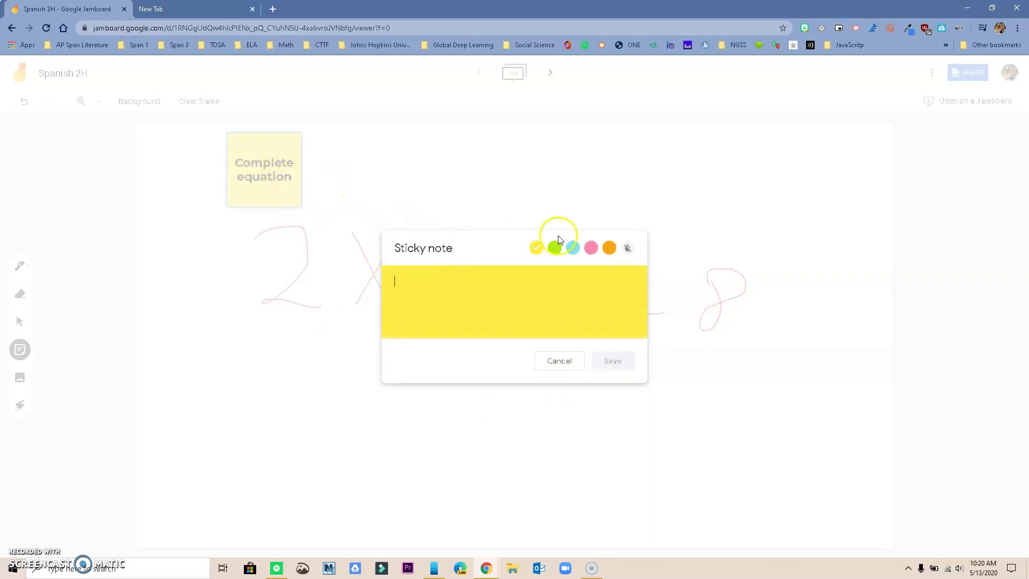
pyautogui.click(591, 247)
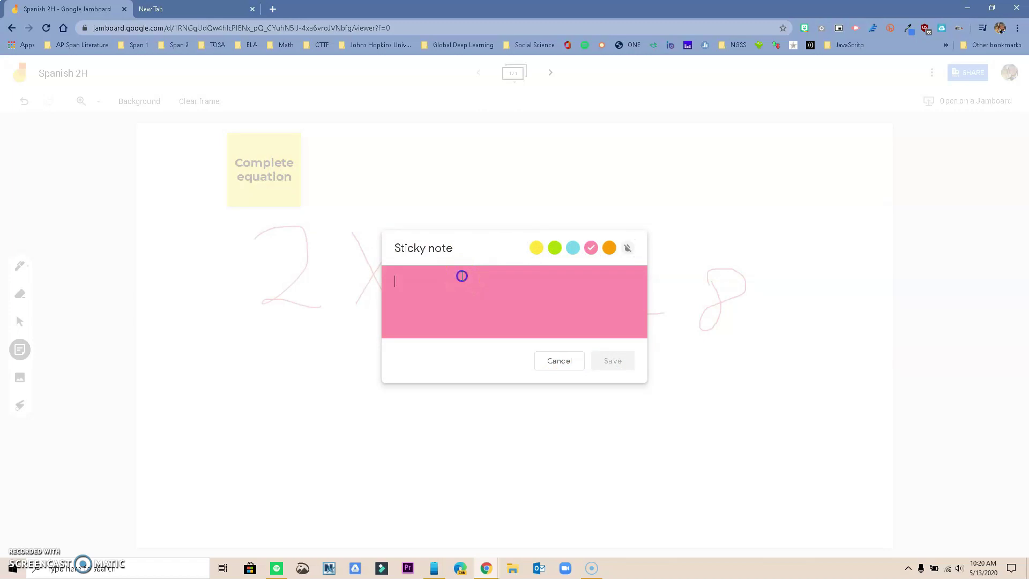
pyautogui.click(461, 276)
pyautogui.write('Show steps')
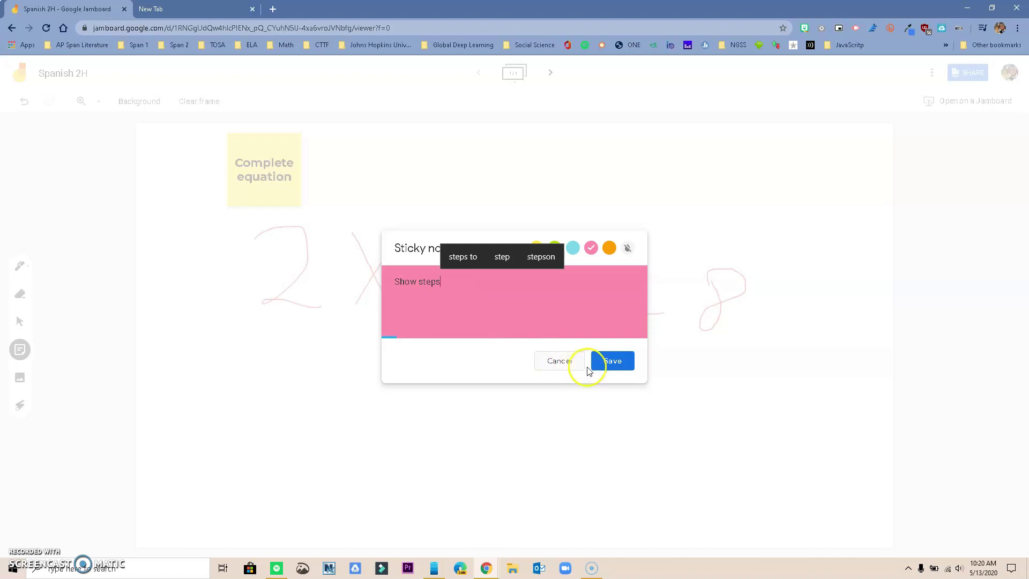
pyautogui.click(591, 364)
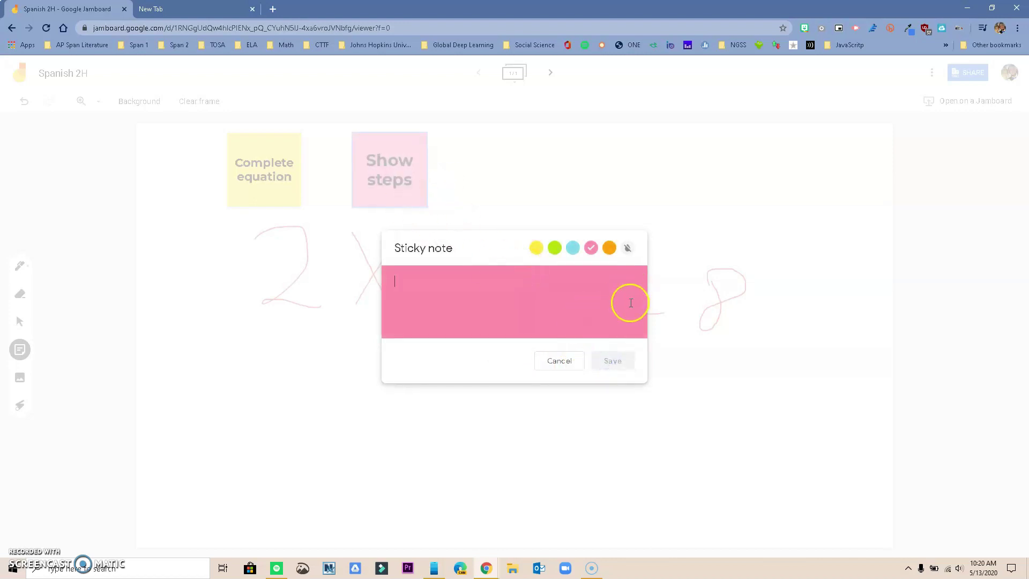
pyautogui.click(560, 361)
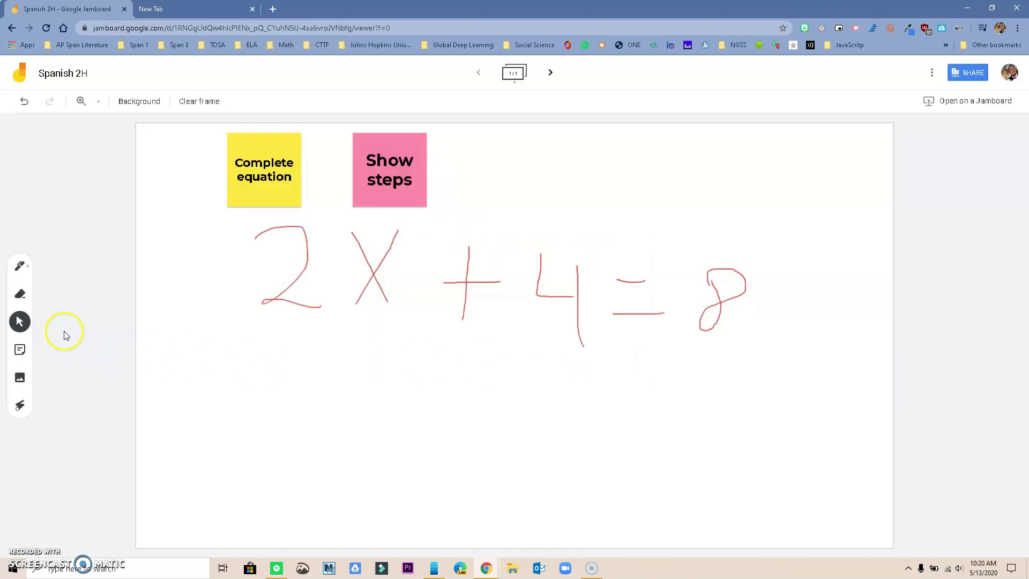
# Arrange the two notes above the equation, with 'Show steps' on the left.
pyautogui.click(22, 323)
pyautogui.moveTo(232, 185); pyautogui.dragTo(500, 192)
pyautogui.click(401, 171)
pyautogui.moveTo(401, 171); pyautogui.dragTo(382, 175)
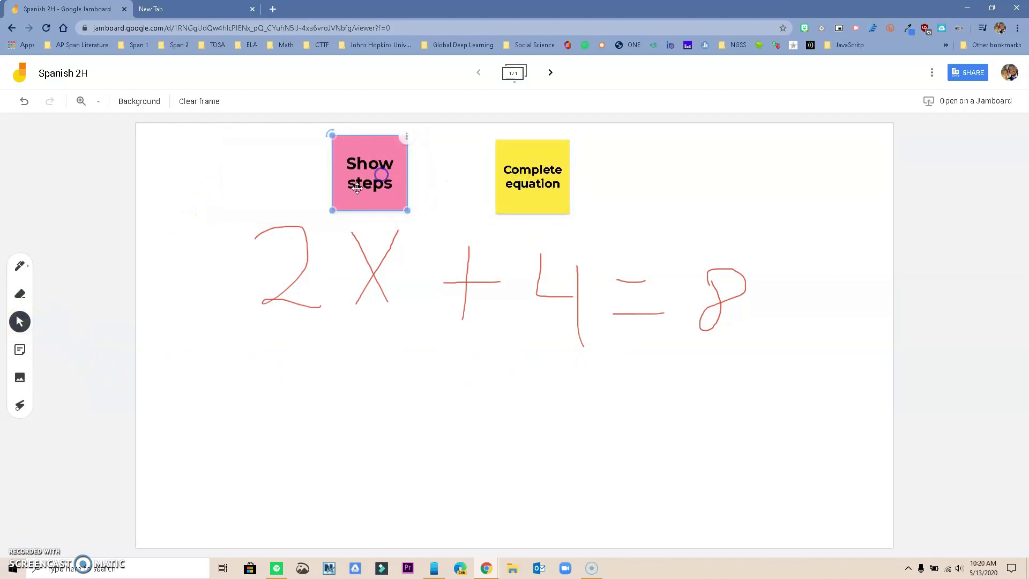
# Upload the 'zoom' image from the Desktop and move it below the equation.
pyautogui.click(19, 378)
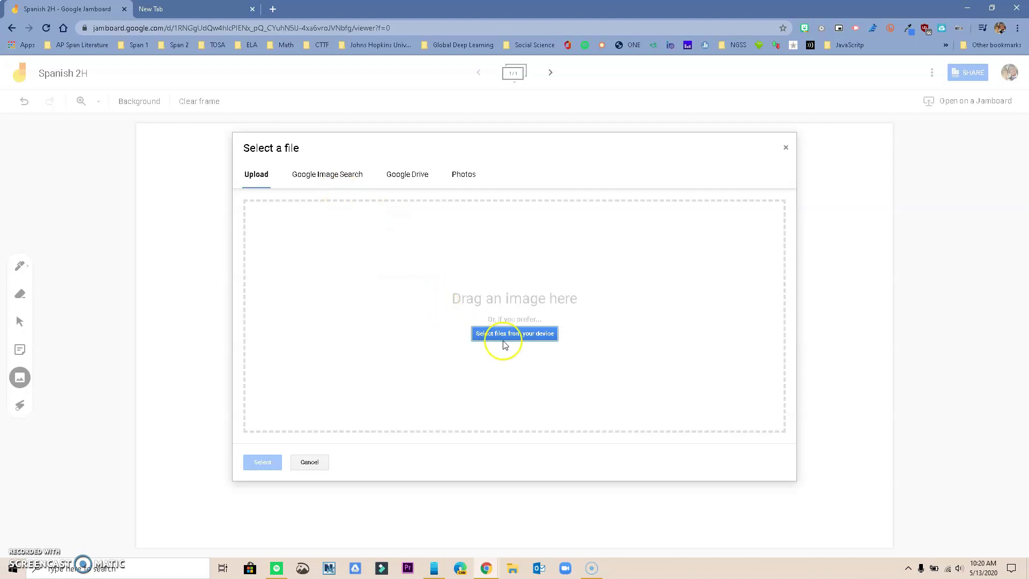
pyautogui.click(510, 334)
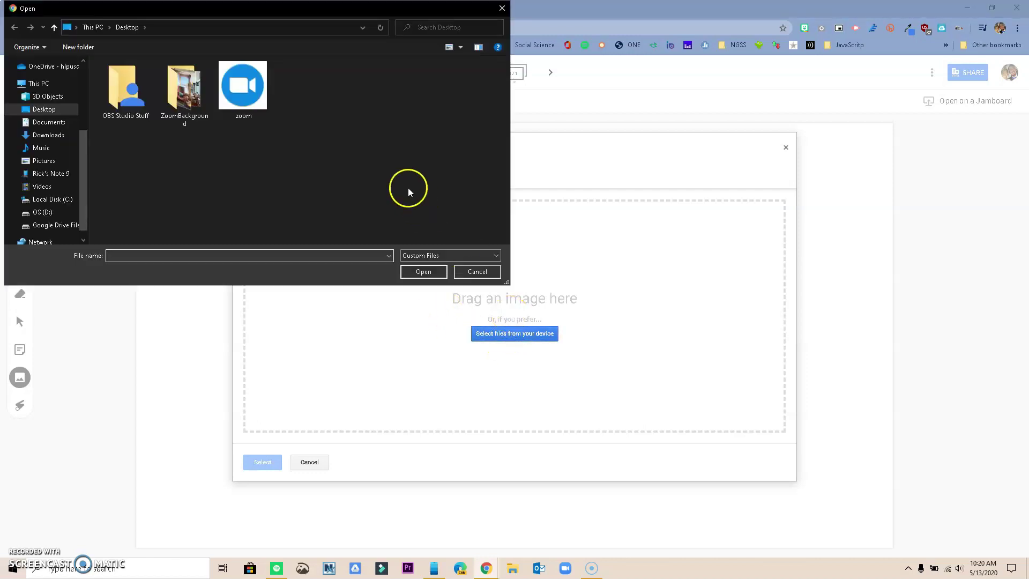
pyautogui.click(243, 86)
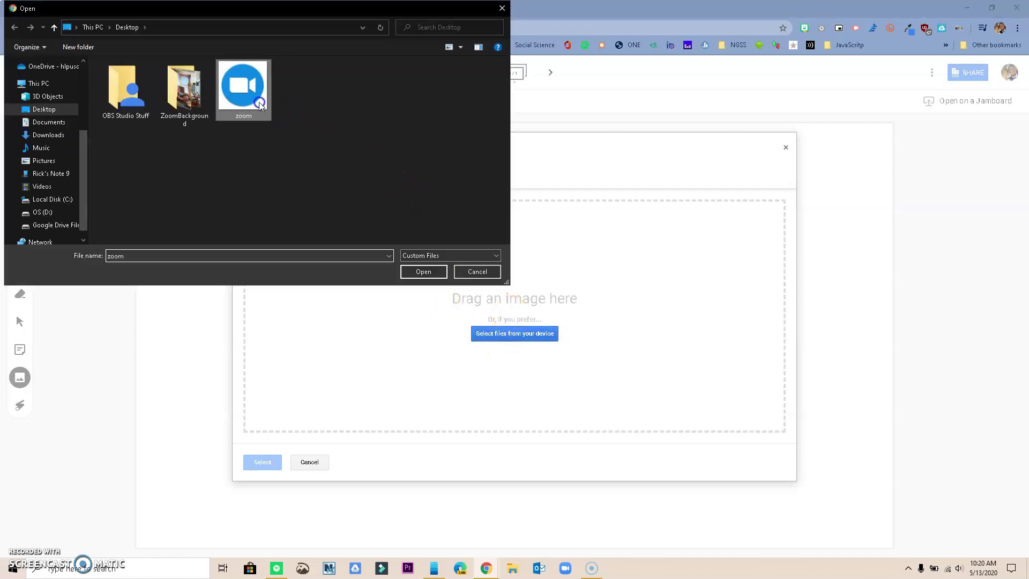
pyautogui.click(421, 271)
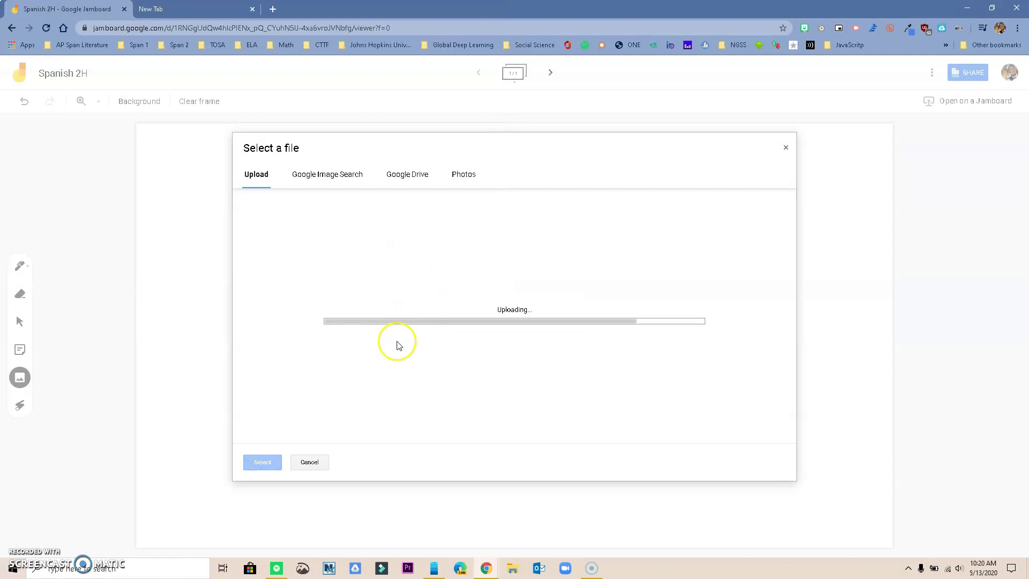
pyautogui.click(528, 337)
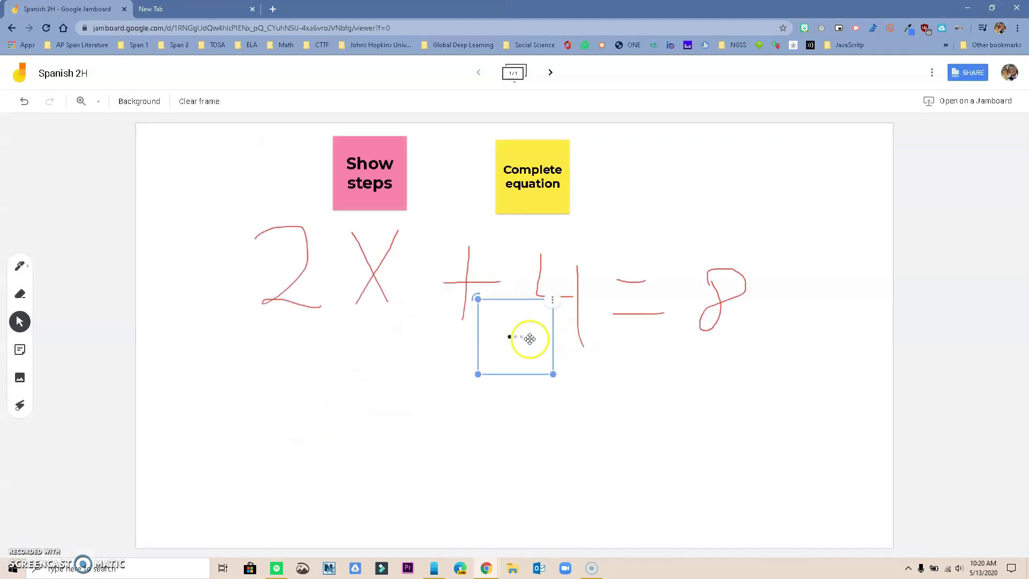
pyautogui.moveTo(523, 333); pyautogui.dragTo(334, 394)
# Search the web for 'math equation' and insert the 8÷2(2+2)=? image.
pyautogui.click(20, 377)
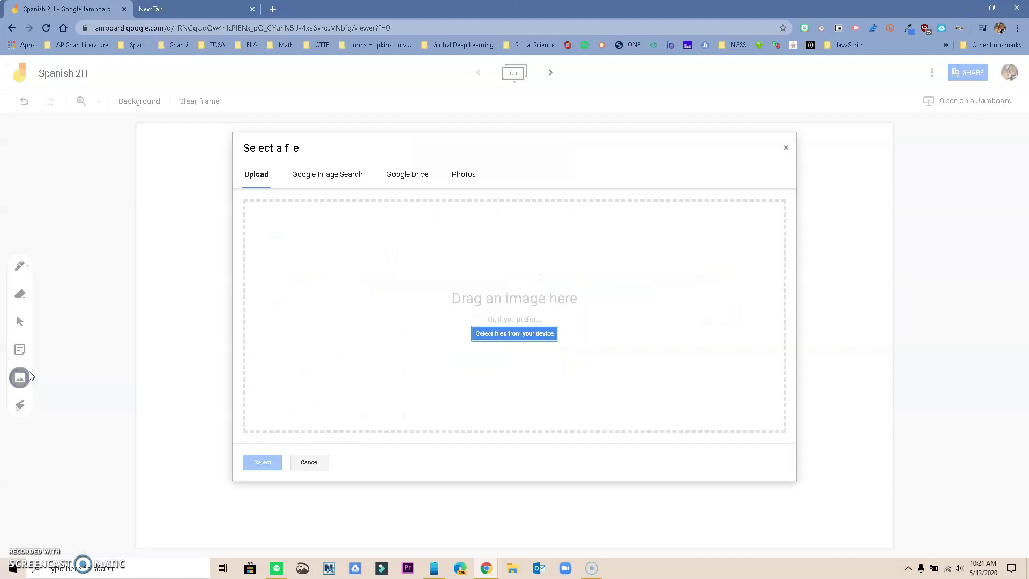
pyautogui.click(326, 175)
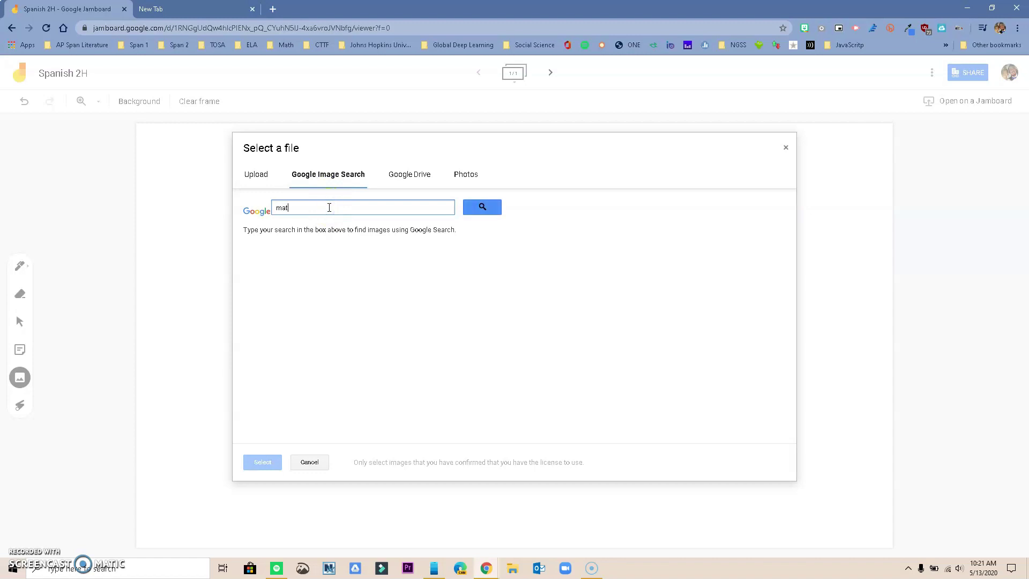
pyautogui.click(329, 207)
pyautogui.write('math equation')
pyautogui.click(480, 209)
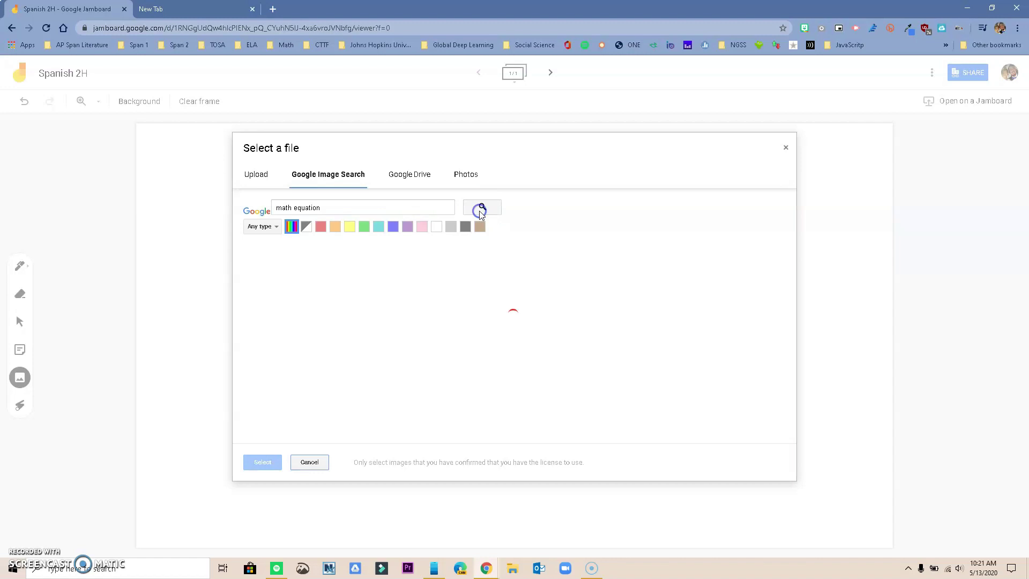
pyautogui.click(289, 285)
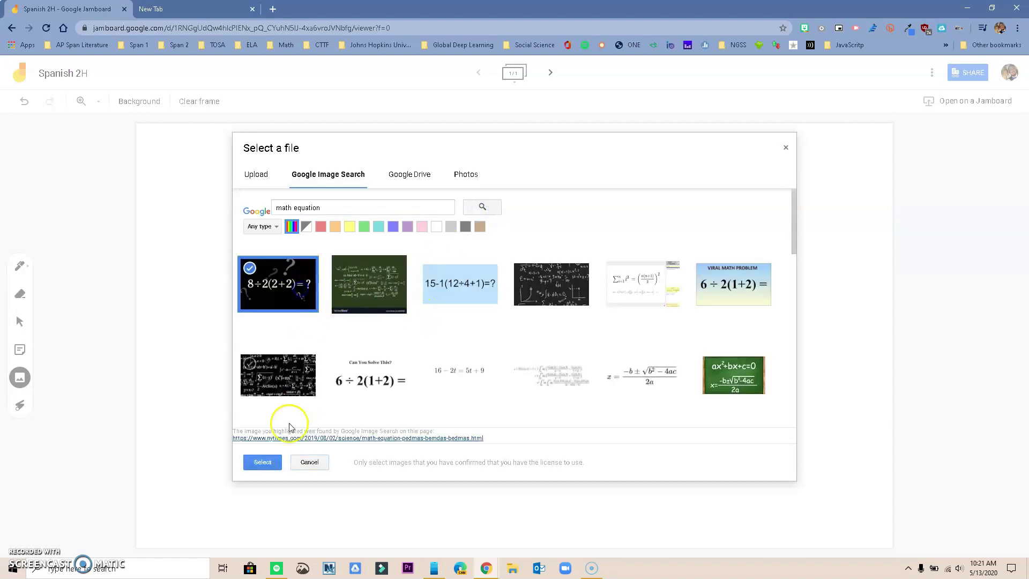
pyautogui.click(262, 462)
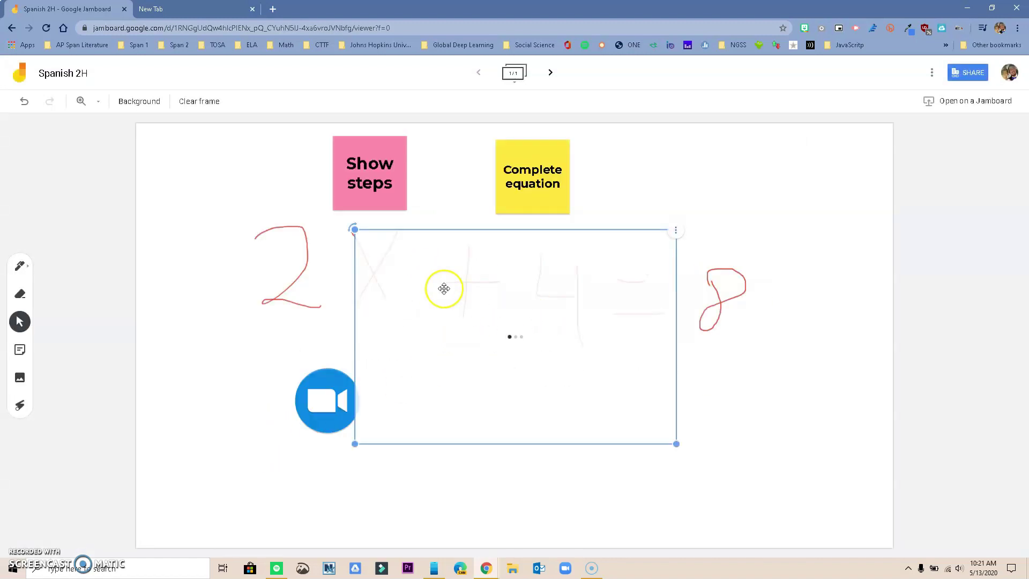
# Straighten the equation image and move it to the lower right, uncovering 2X+4=8.
pyautogui.moveTo(357, 230)
pyautogui.mouseDown()
pyautogui.moveTo(443, 276)
pyautogui.moveTo(348, 229)
pyautogui.mouseUp()
pyautogui.click(499, 309)
pyautogui.click(441, 202)
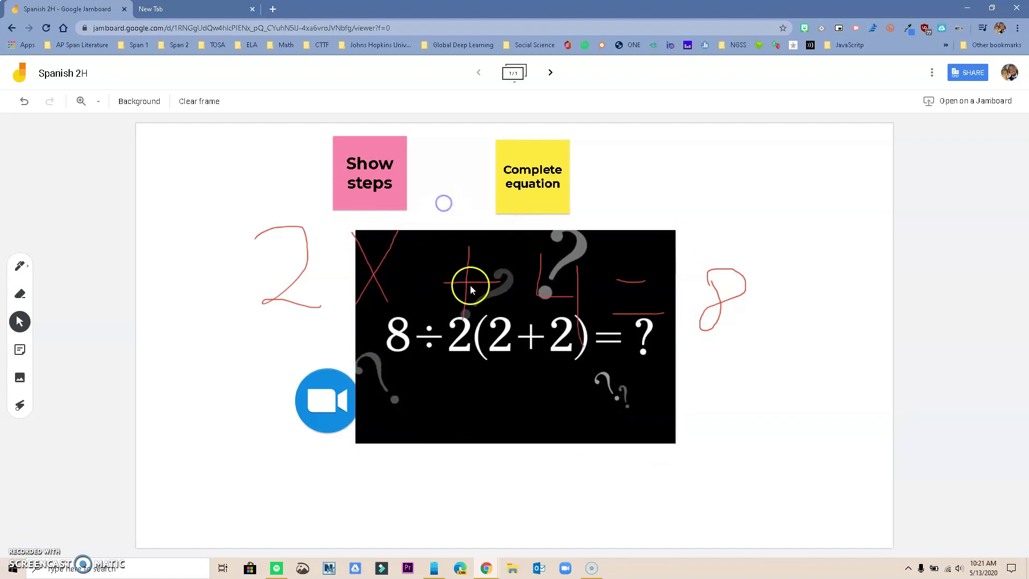
pyautogui.moveTo(480, 336); pyautogui.dragTo(664, 443)
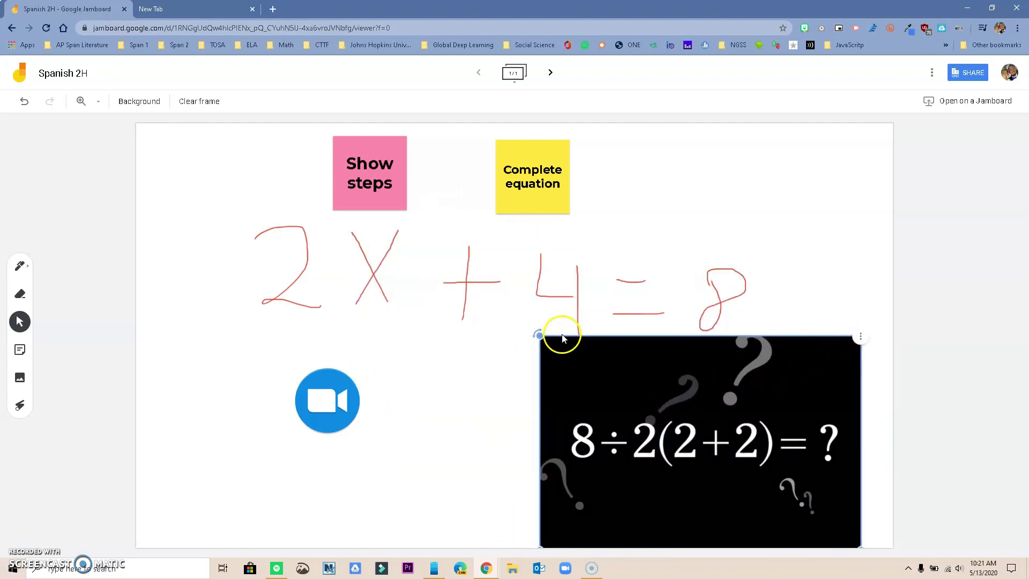
pyautogui.click(860, 338)
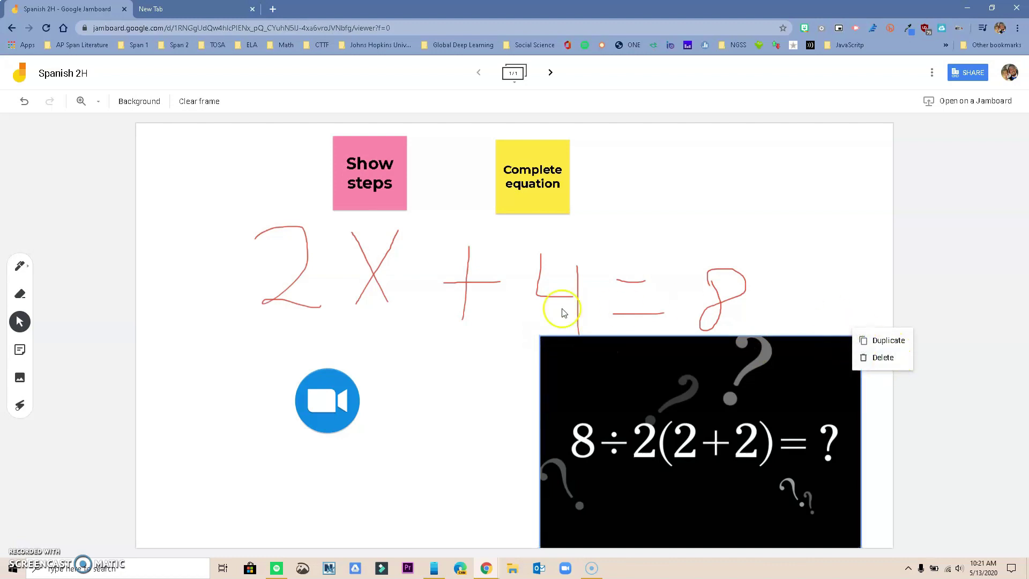
pyautogui.click(460, 317)
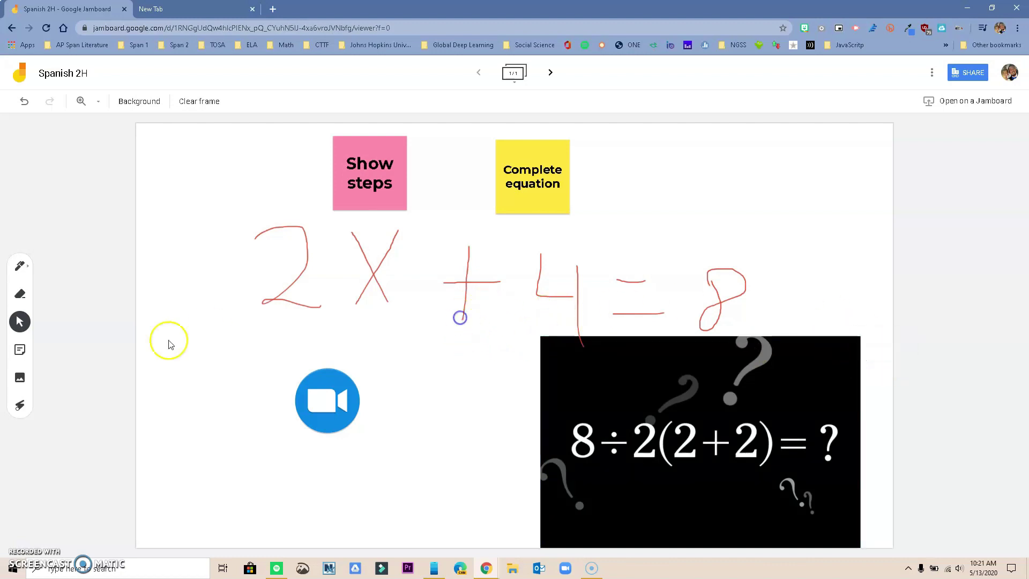
# Insert the classroom photo from the May 4, 2020 Google Photos album at the top right.
pyautogui.click(19, 378)
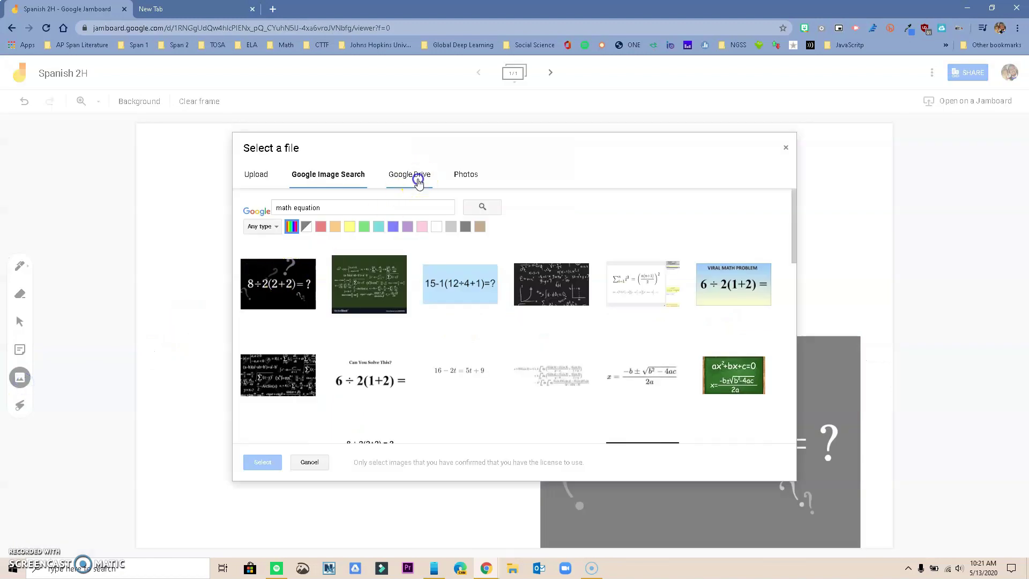
pyautogui.click(413, 174)
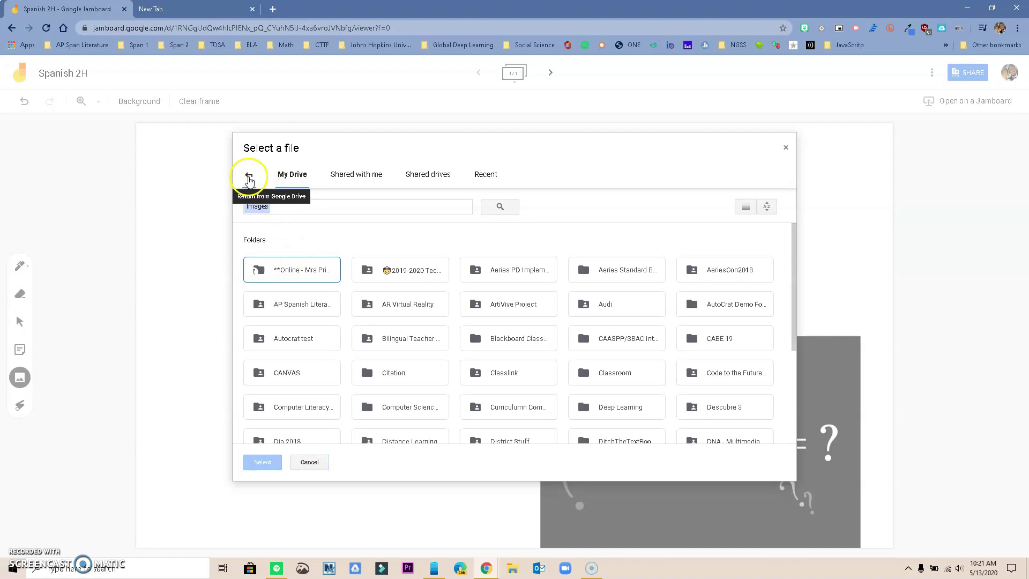
pyautogui.click(249, 180)
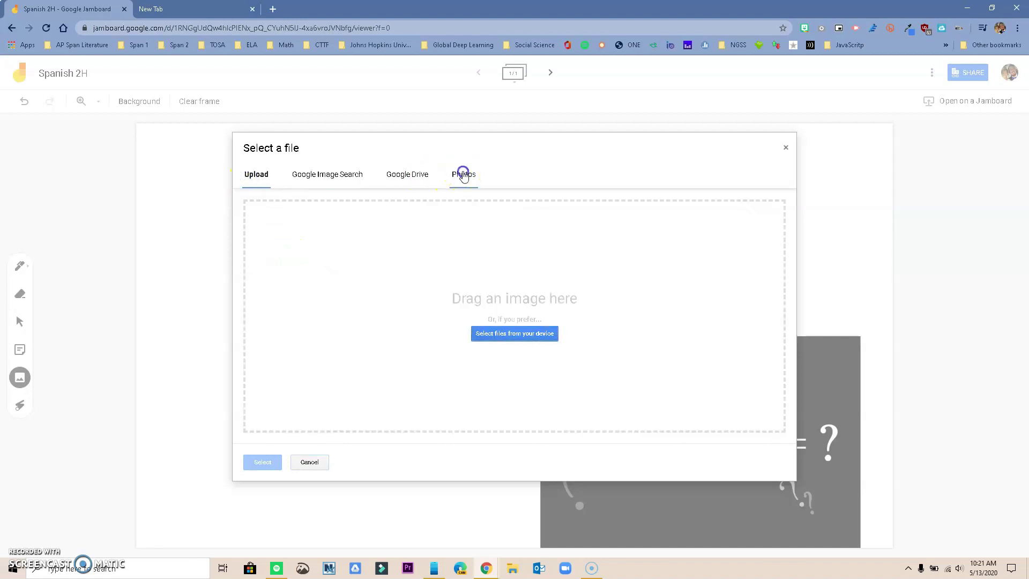
pyautogui.click(463, 175)
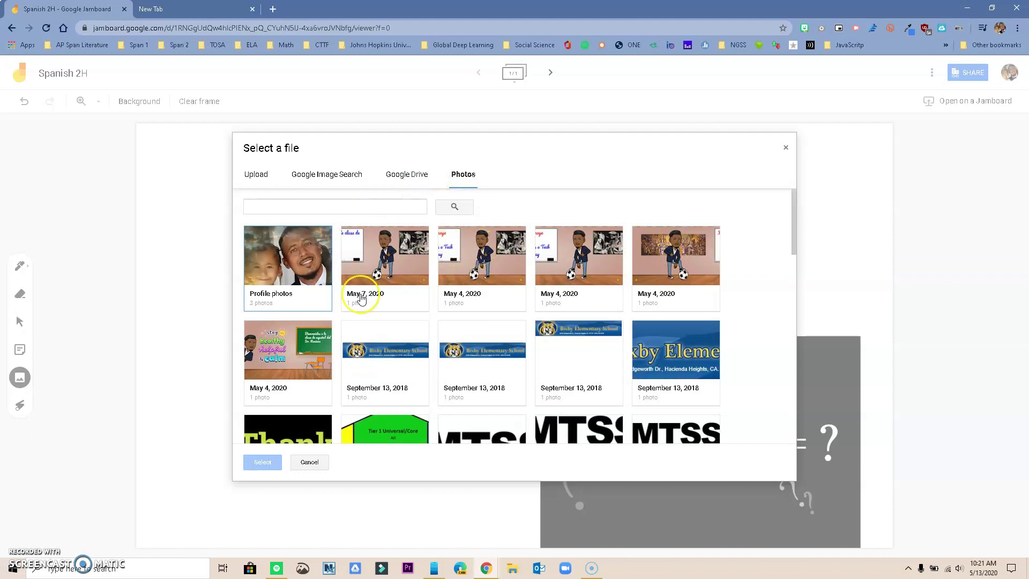
pyautogui.click(295, 337)
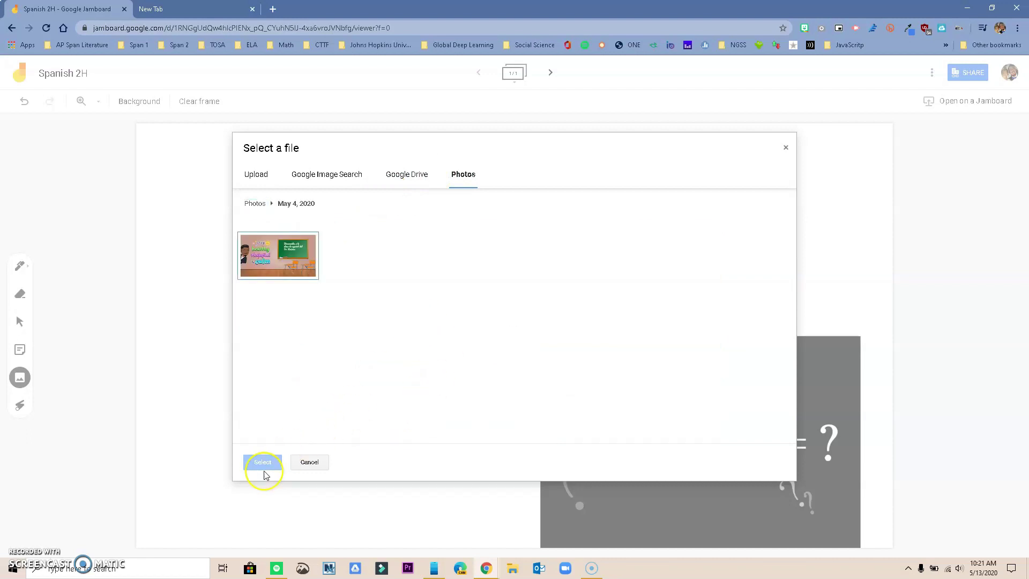
pyautogui.click(276, 262)
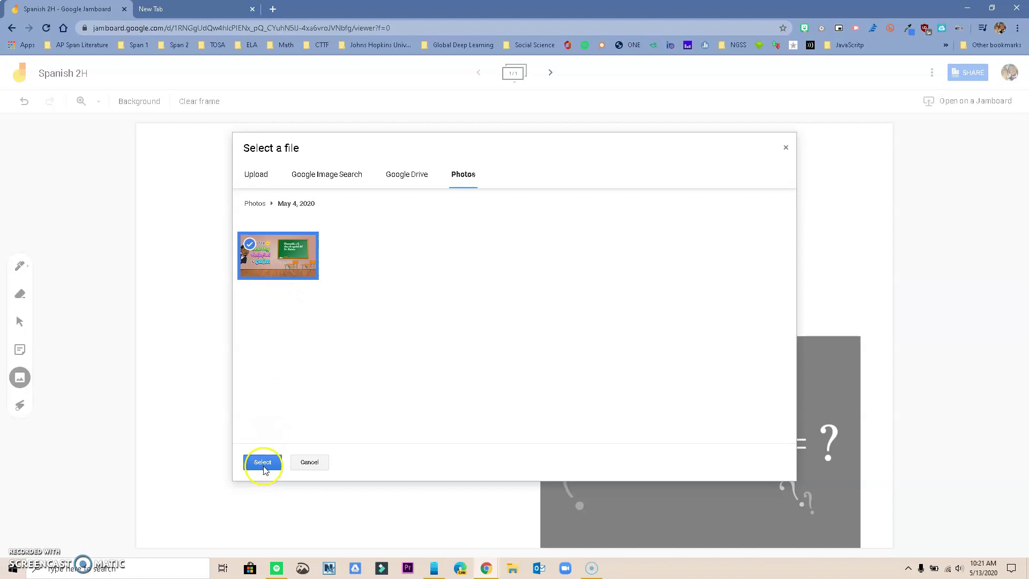
pyautogui.click(262, 462)
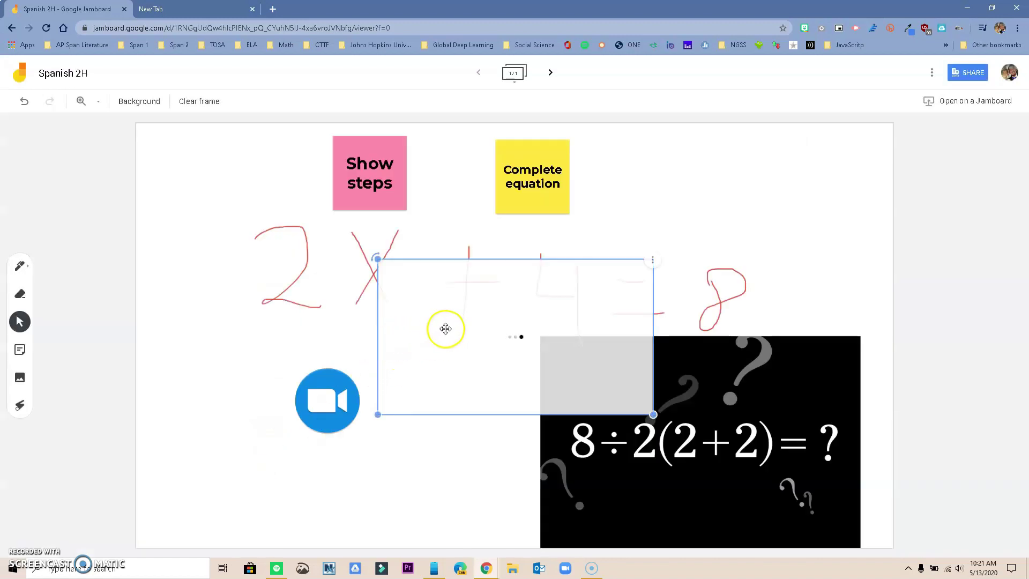
pyautogui.moveTo(582, 301); pyautogui.dragTo(798, 169)
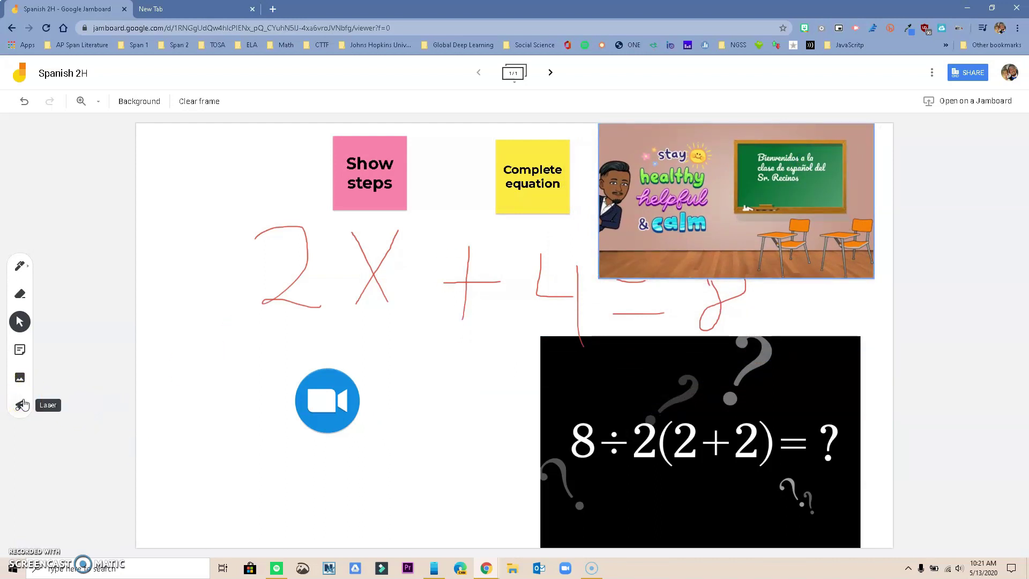
# Use the laser pointer to circle the Zoom icon, Show steps note, handwritten 2X+4 and the 8÷2(2+2)=? image.
pyautogui.click(20, 430)
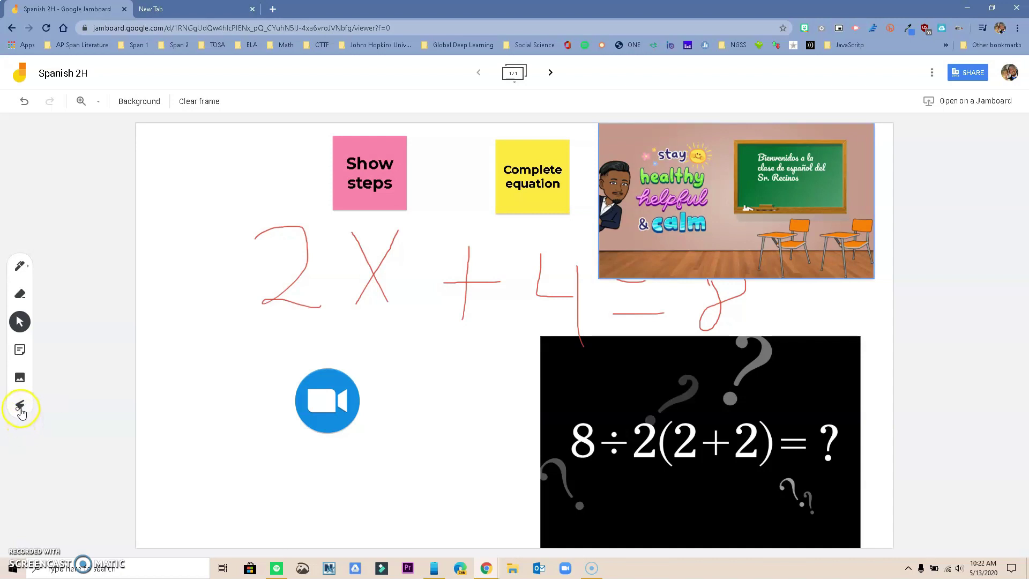
pyautogui.click(20, 406)
pyautogui.moveTo(221, 340)
pyautogui.mouseDown()
pyautogui.moveTo(393, 361)
pyautogui.moveTo(356, 471)
pyautogui.moveTo(311, 362)
pyautogui.mouseUp()
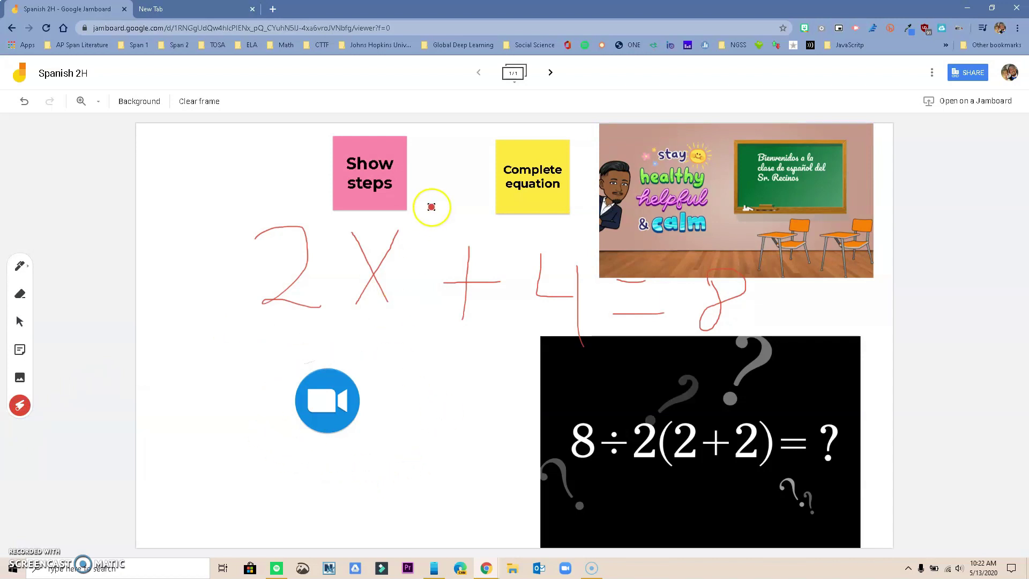
pyautogui.moveTo(427, 206)
pyautogui.mouseDown()
pyautogui.moveTo(455, 168)
pyautogui.moveTo(333, 139)
pyautogui.moveTo(351, 211)
pyautogui.moveTo(434, 167)
pyautogui.mouseUp()
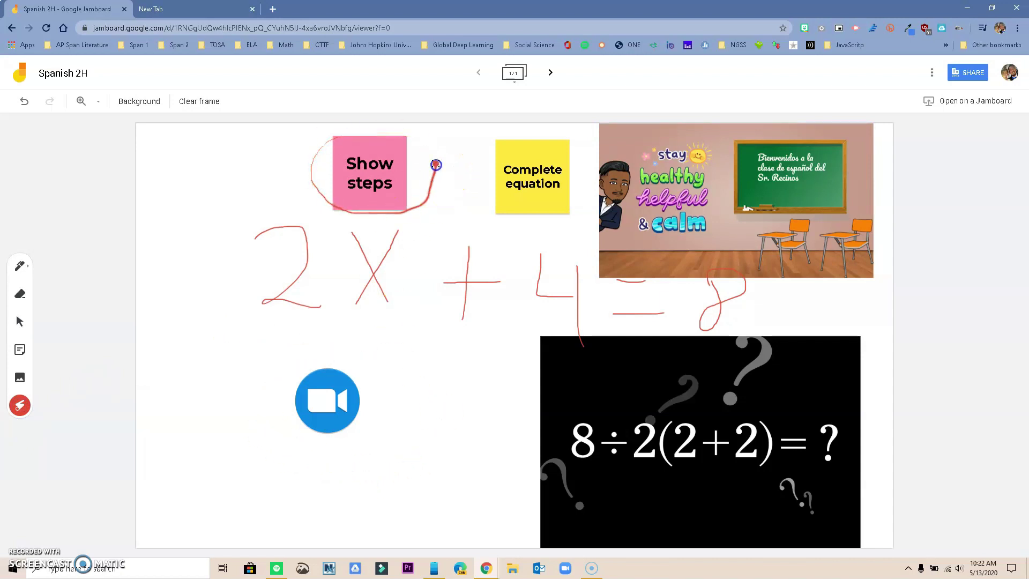
pyautogui.moveTo(280, 205)
pyautogui.mouseDown()
pyautogui.moveTo(248, 271)
pyautogui.moveTo(609, 299)
pyautogui.moveTo(281, 221)
pyautogui.mouseUp()
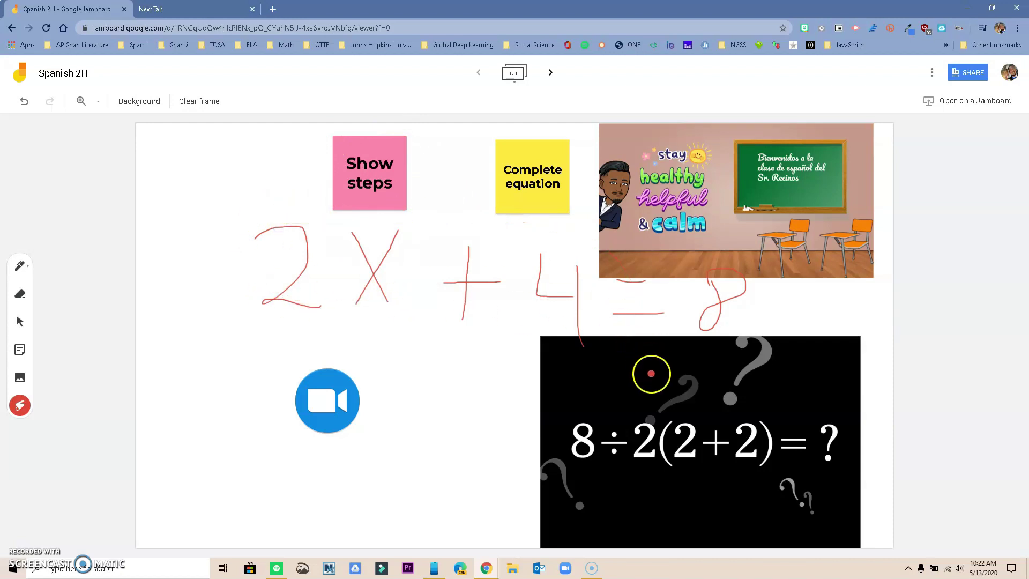
pyautogui.moveTo(650, 382)
pyautogui.mouseDown()
pyautogui.moveTo(553, 432)
pyautogui.moveTo(867, 446)
pyautogui.mouseUp()
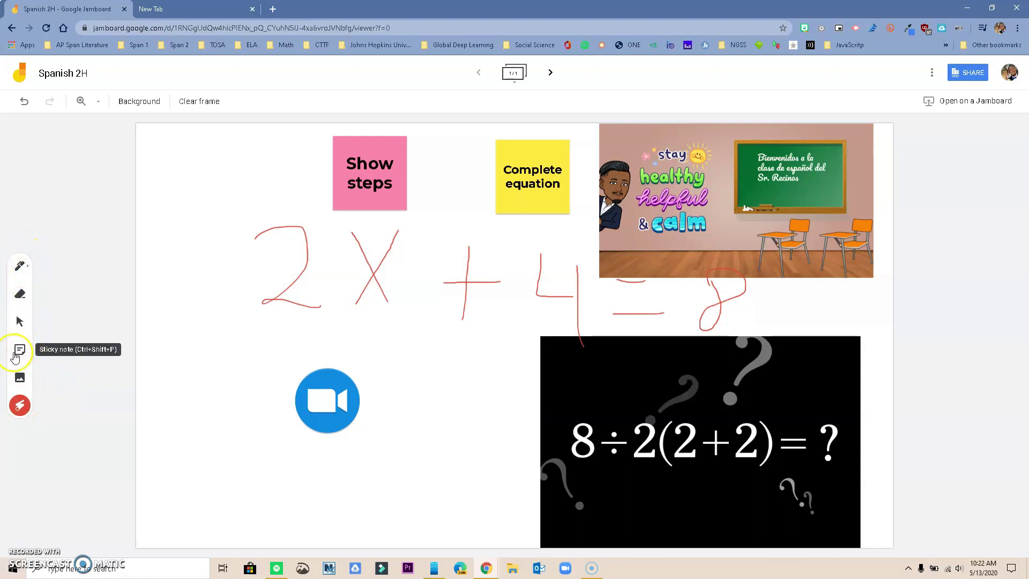
# Zoom in near the Show steps note, then set the zoom to 100%, 50%, and back to 100%.
pyautogui.click(82, 102)
pyautogui.click(303, 172)
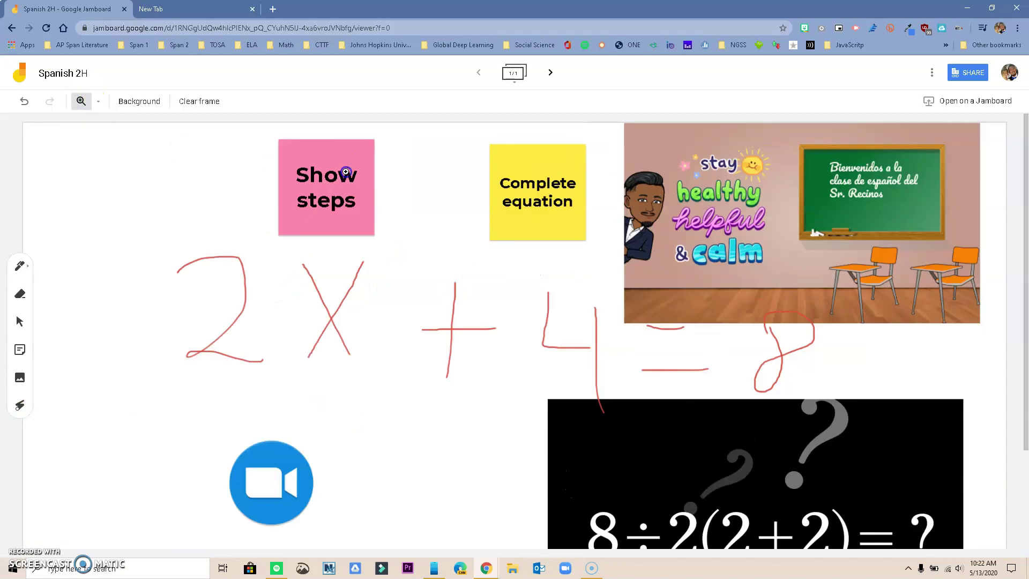
pyautogui.click(98, 102)
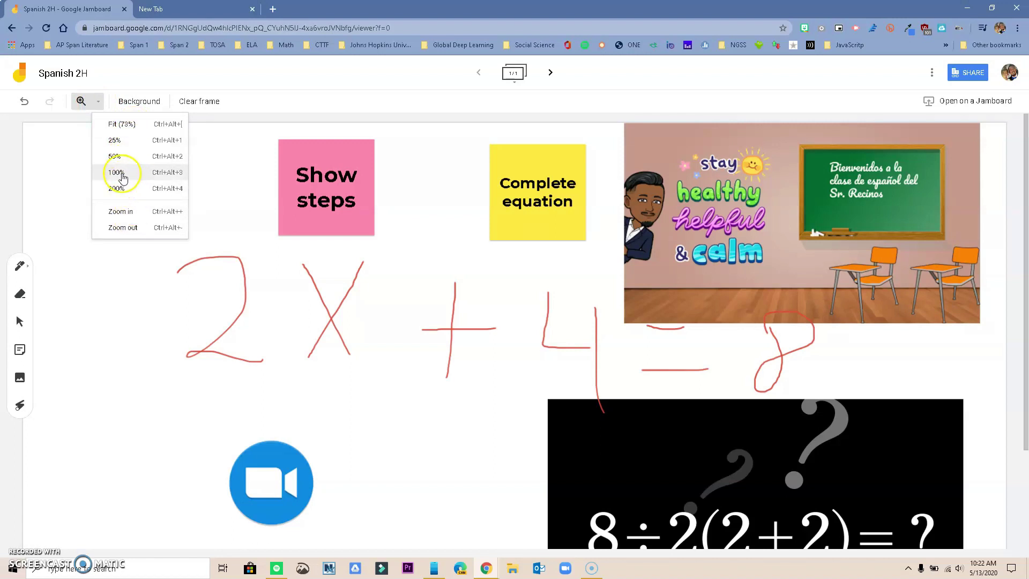
pyautogui.click(118, 172)
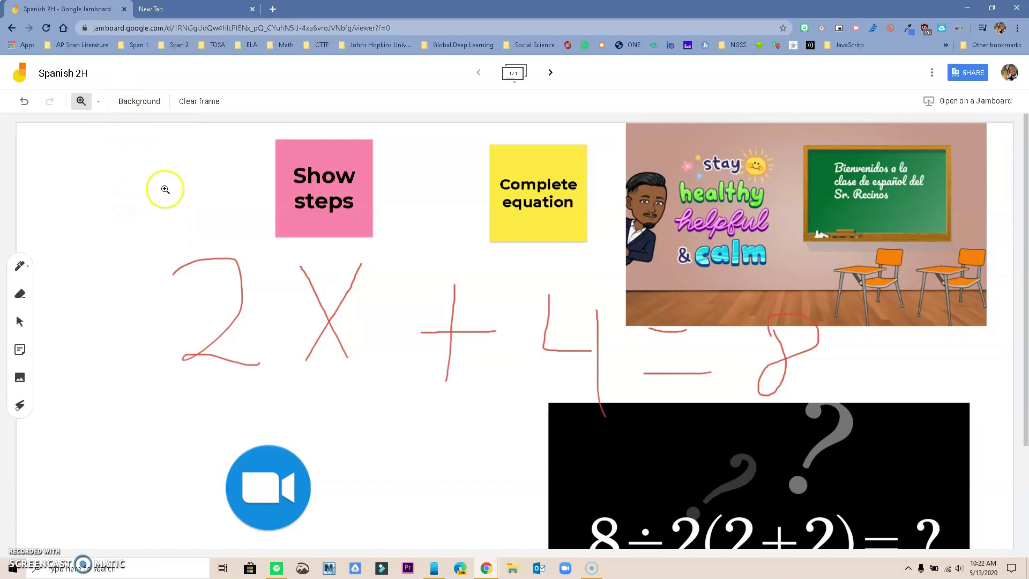
pyautogui.click(100, 103)
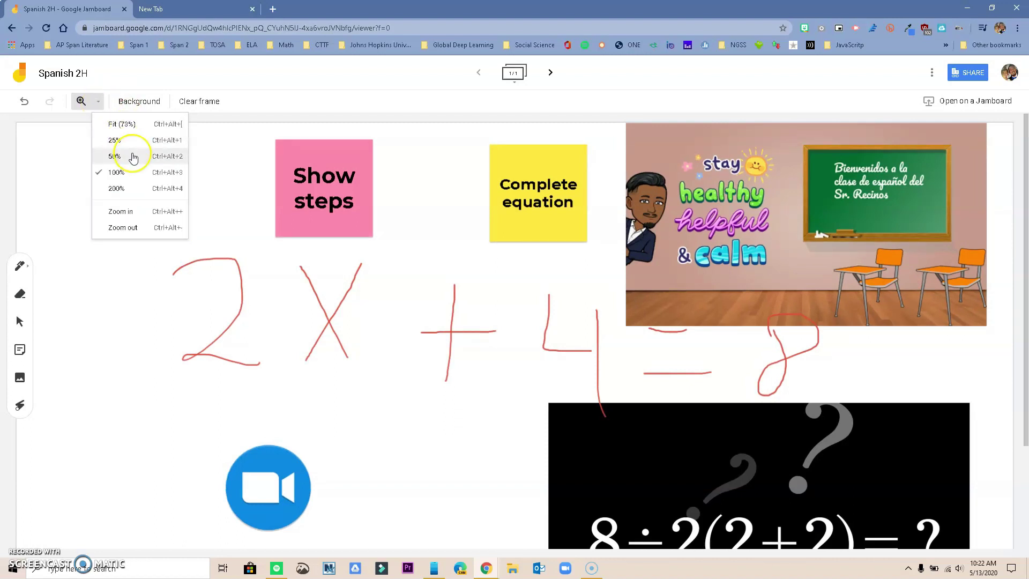
pyautogui.click(133, 156)
pyautogui.click(100, 103)
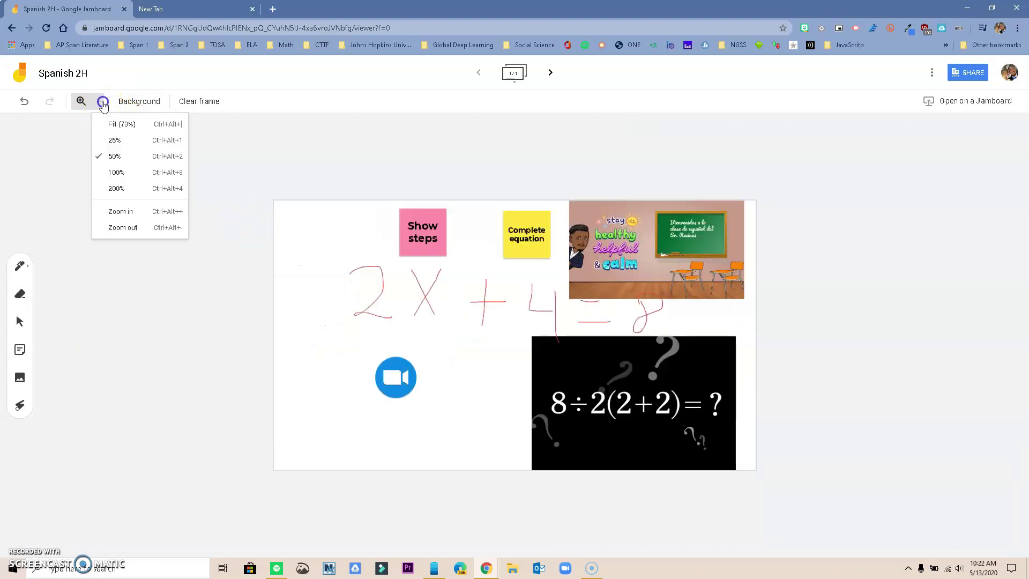
pyautogui.click(119, 170)
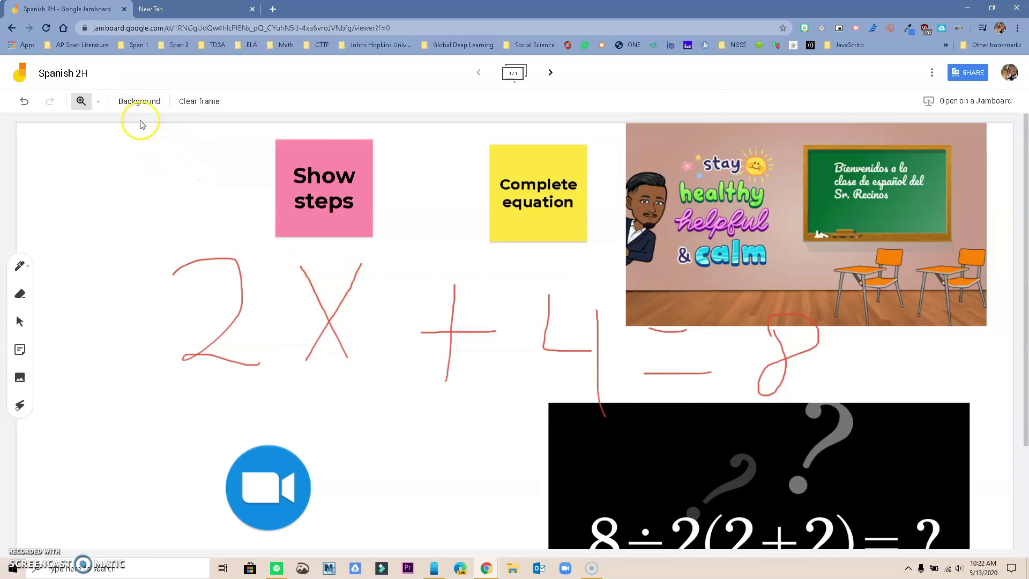
# Try a dotted background on the first frame, then switch it to lined paper.
pyautogui.click(133, 108)
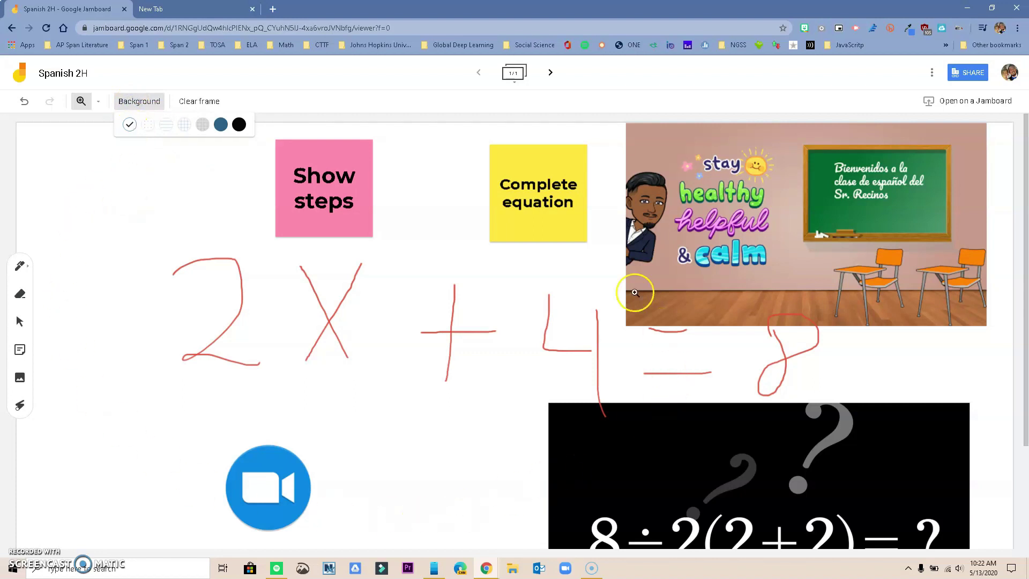
pyautogui.click(149, 128)
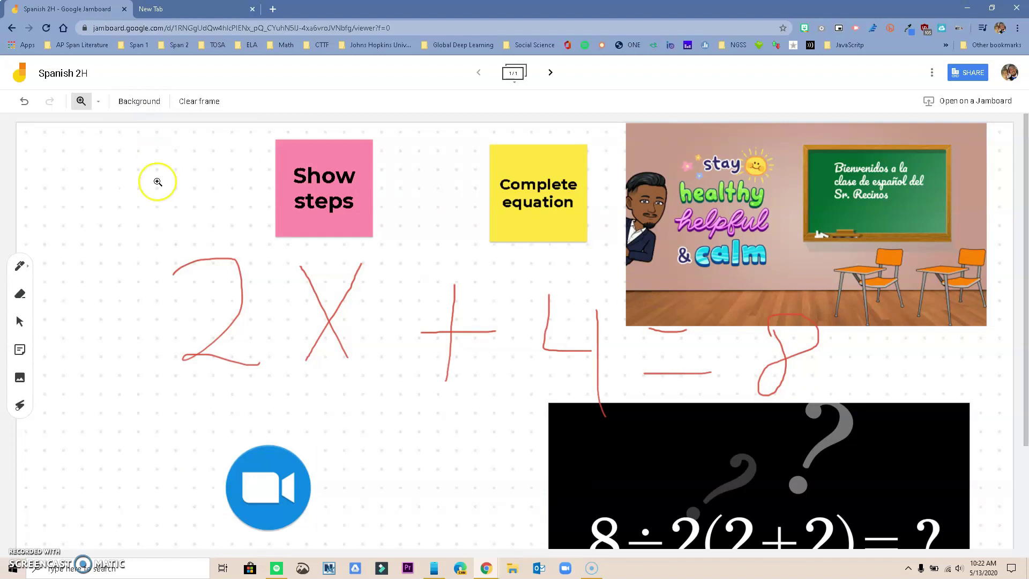
pyautogui.click(142, 107)
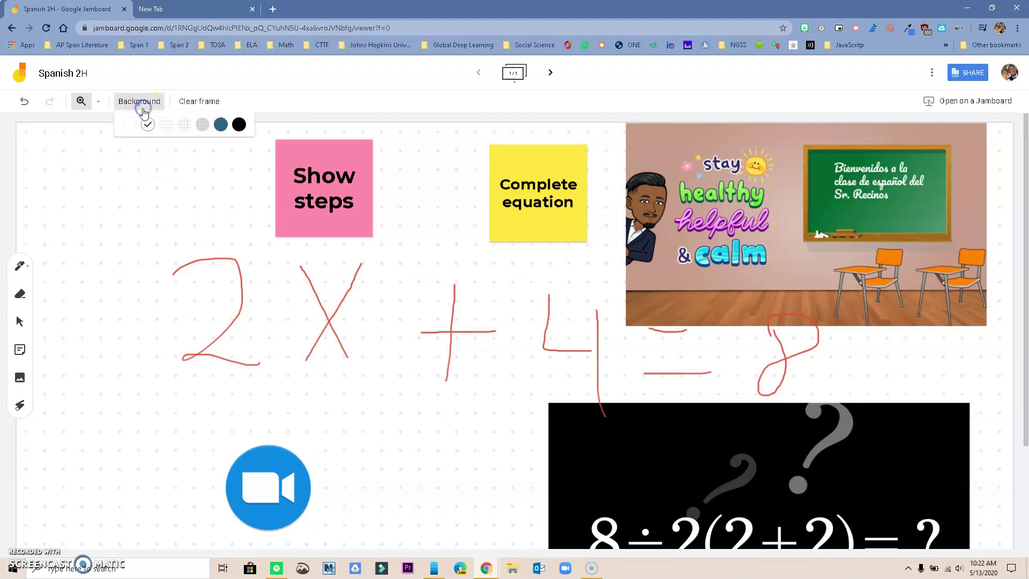
pyautogui.click(166, 125)
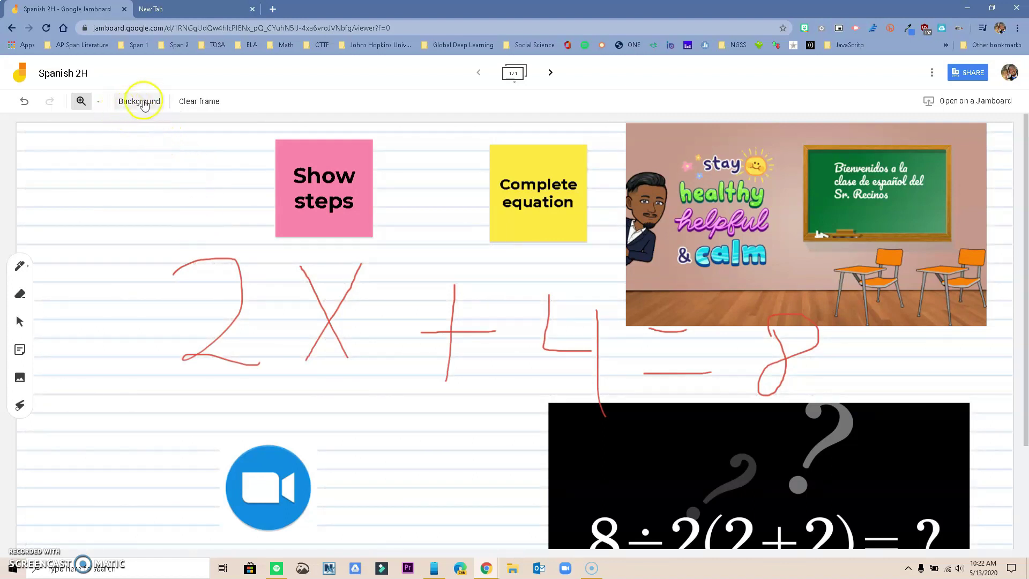
pyautogui.click(140, 101)
pyautogui.click(186, 127)
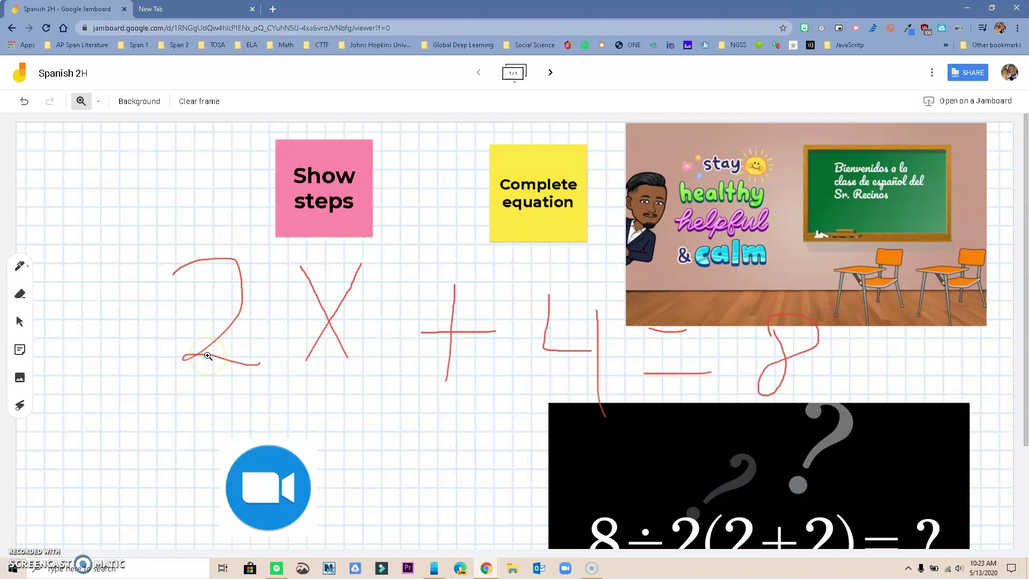
# Try grey grid, dark blue and black backgrounds, ending on the grey grid.
pyautogui.click(136, 101)
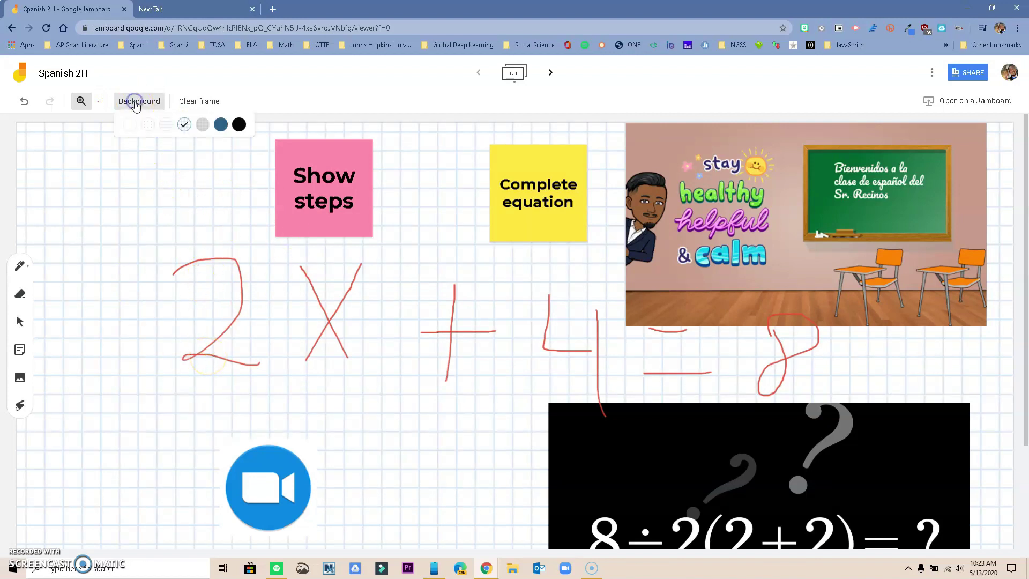
pyautogui.click(203, 125)
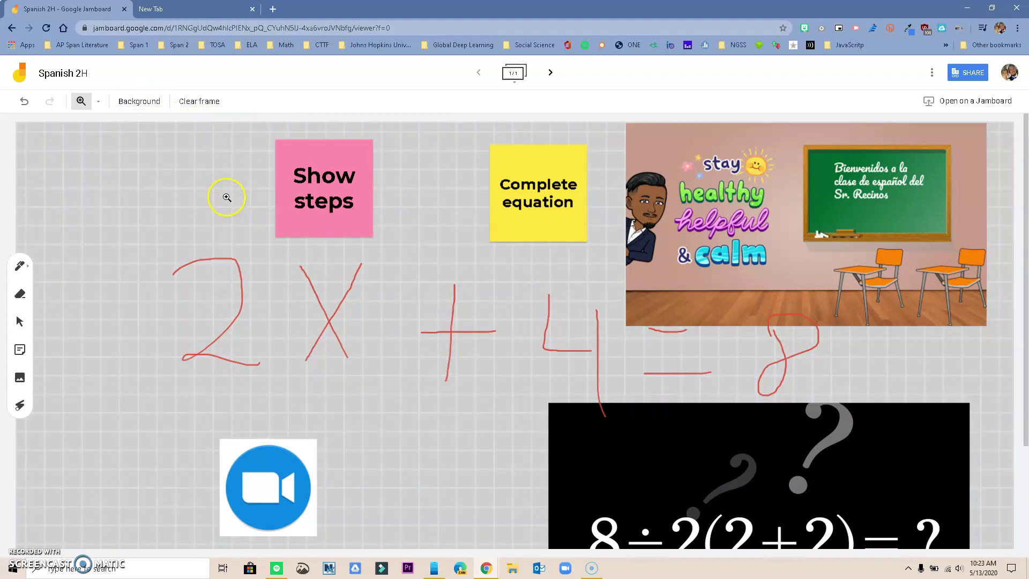
pyautogui.click(140, 101)
pyautogui.click(222, 124)
pyautogui.click(154, 101)
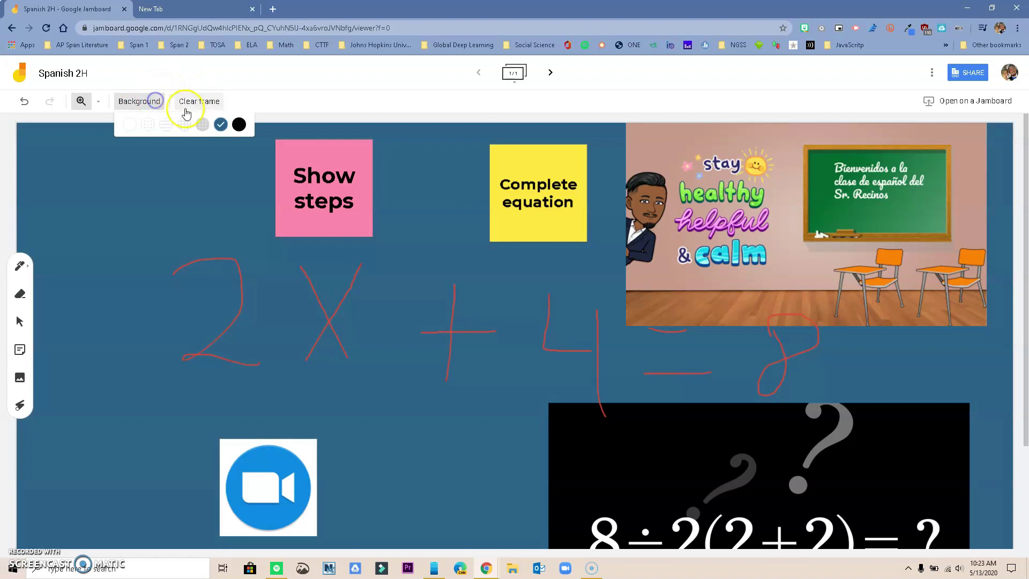
pyautogui.click(239, 124)
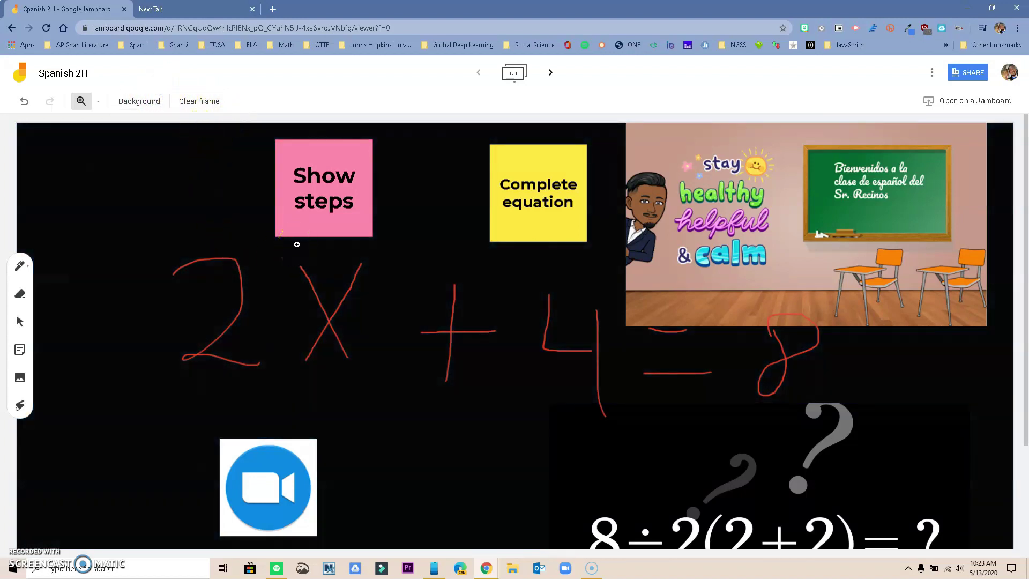
pyautogui.click(151, 101)
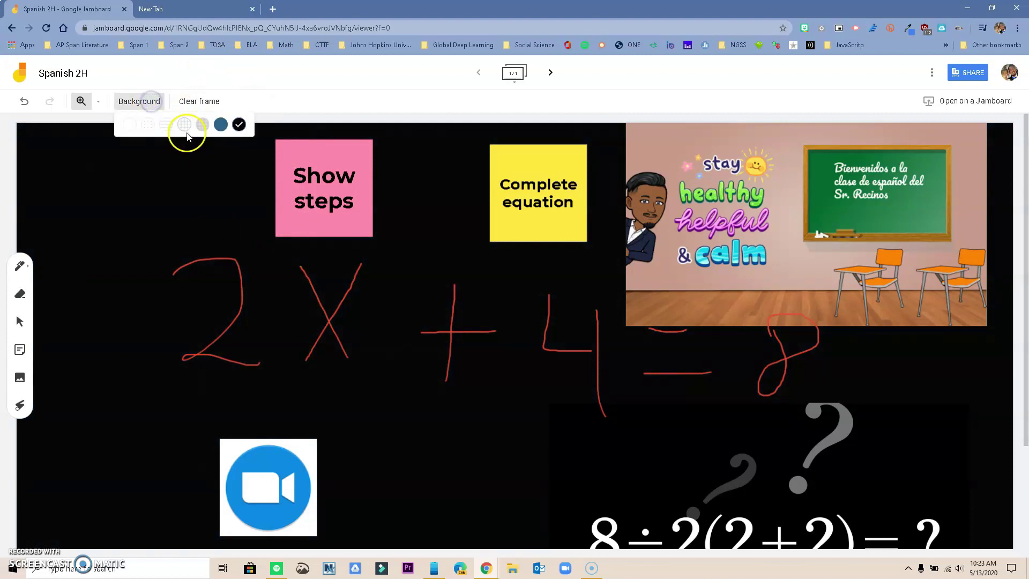
pyautogui.click(203, 125)
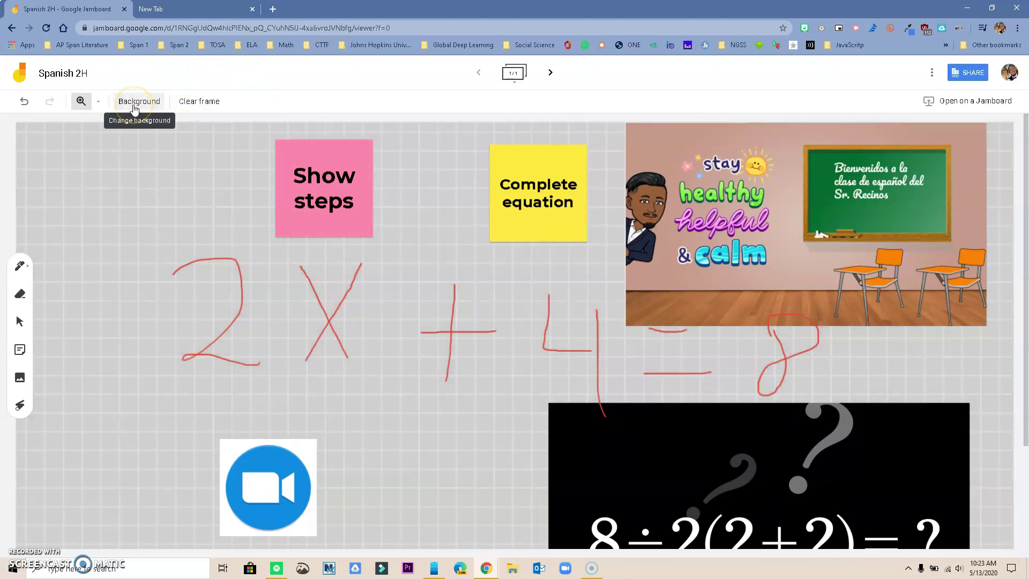
pyautogui.click(26, 272)
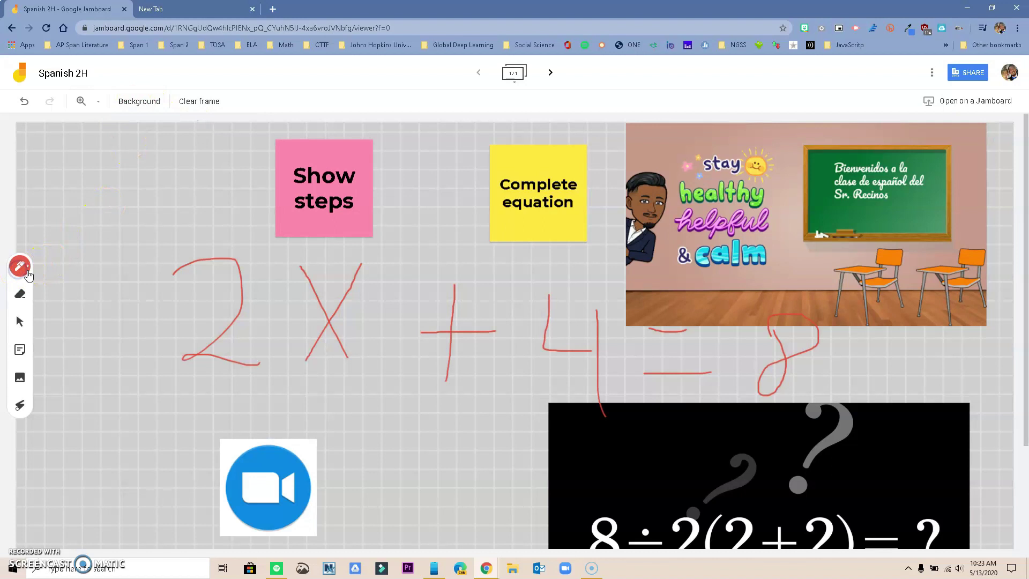
# Write a red 4x above the equation.
pyautogui.moveTo(87, 216)
pyautogui.mouseDown()
pyautogui.moveTo(87, 236)
pyautogui.moveTo(102, 239)
pyautogui.mouseUp()
pyautogui.moveTo(104, 221)
pyautogui.mouseDown()
pyautogui.moveTo(101, 244)
pyautogui.moveTo(129, 236)
pyautogui.moveTo(124, 251)
pyautogui.mouseUp()
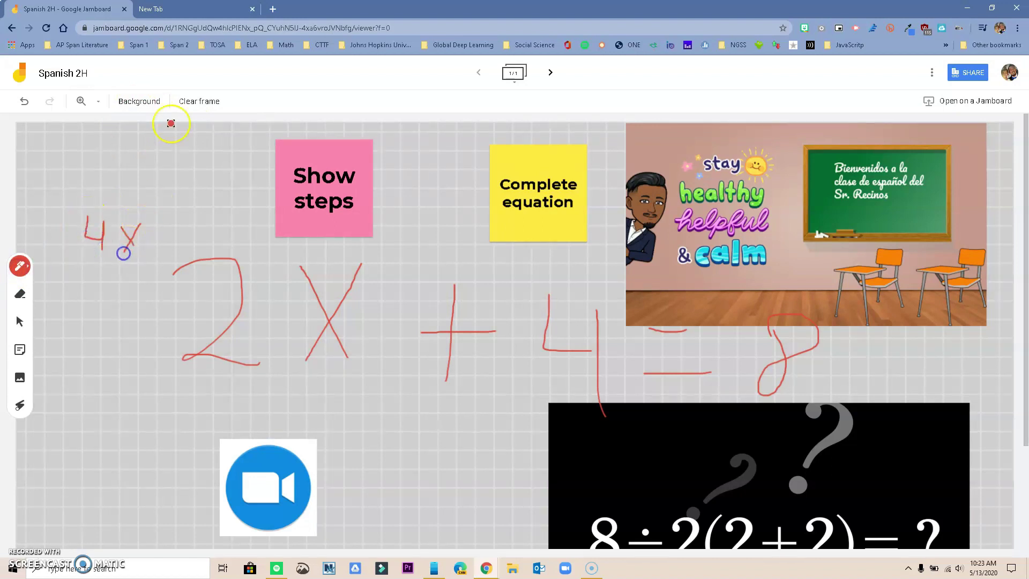
pyautogui.click(150, 101)
pyautogui.click(154, 99)
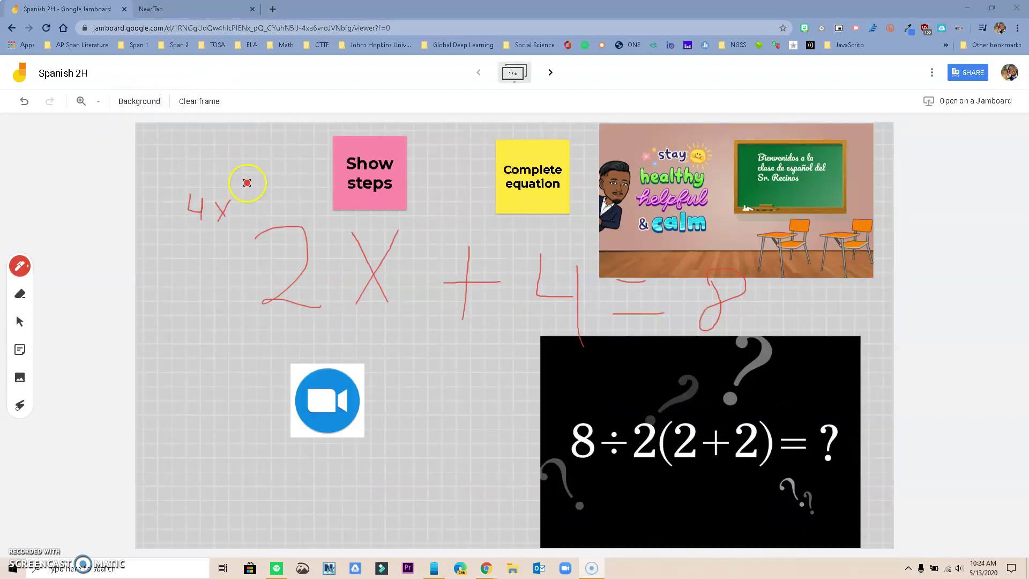
pyautogui.click(142, 102)
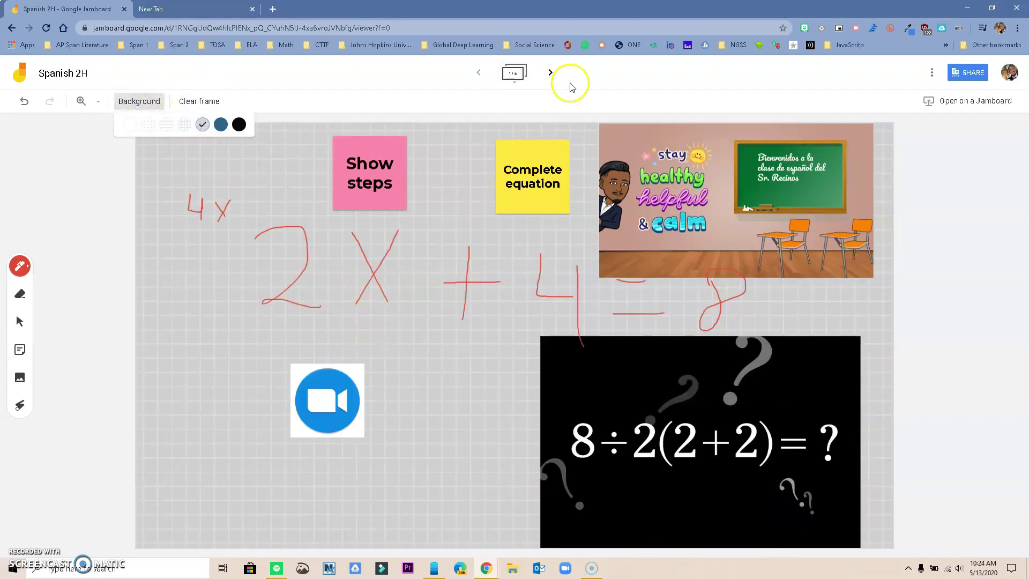
# Move to the blank second frame and give it a grid background.
pyautogui.click(550, 75)
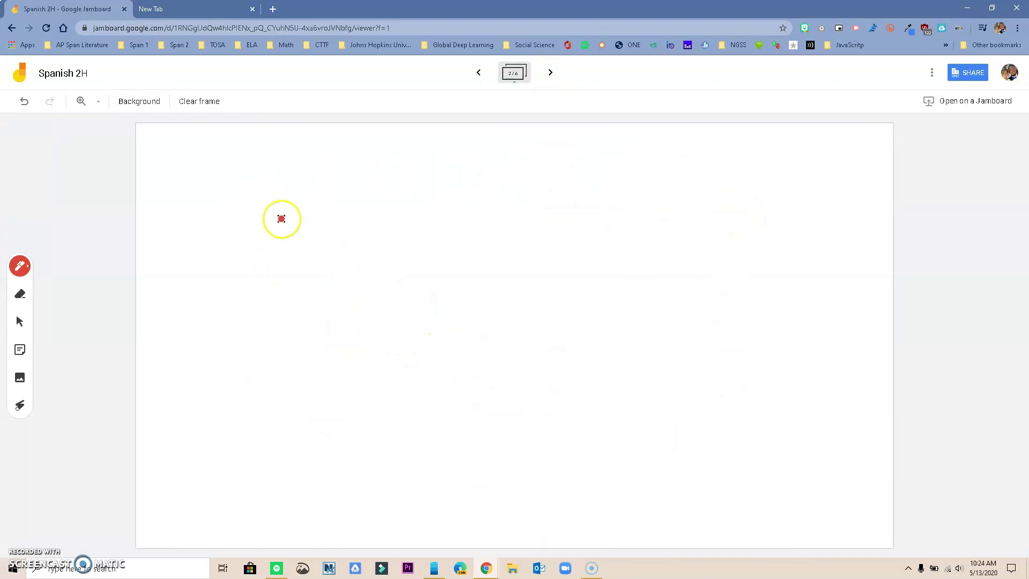
pyautogui.click(141, 103)
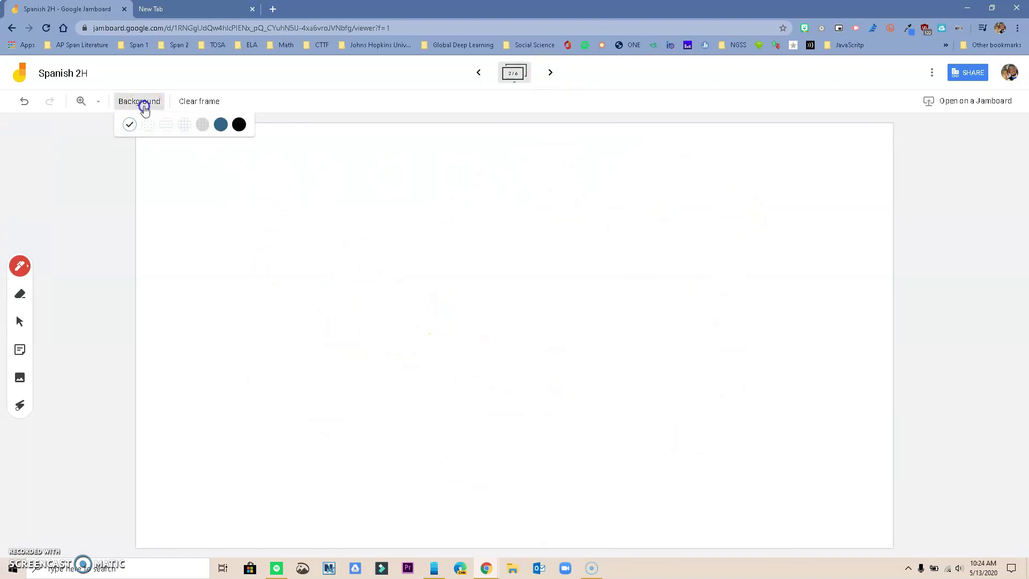
pyautogui.click(185, 128)
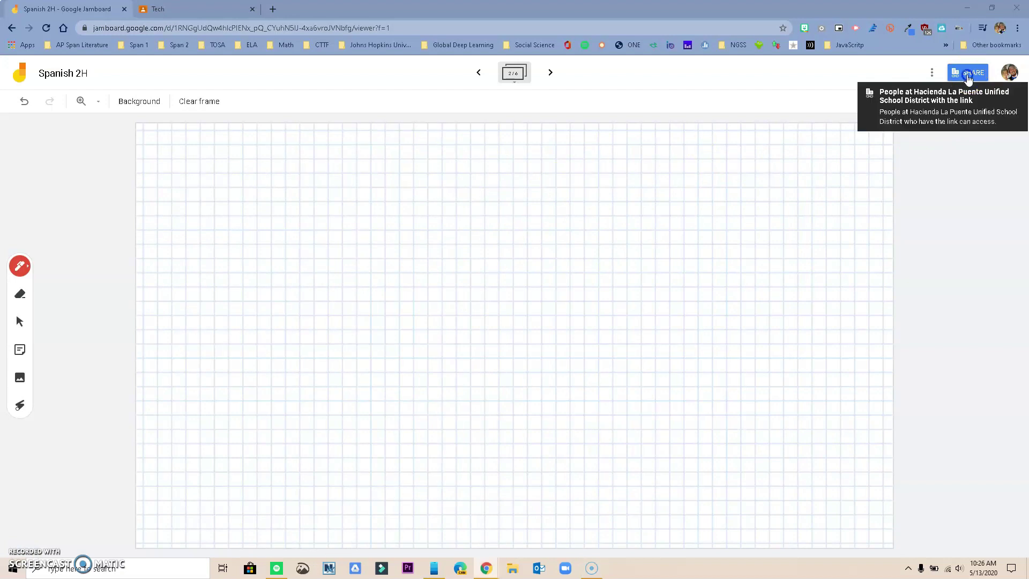
pyautogui.click(968, 75)
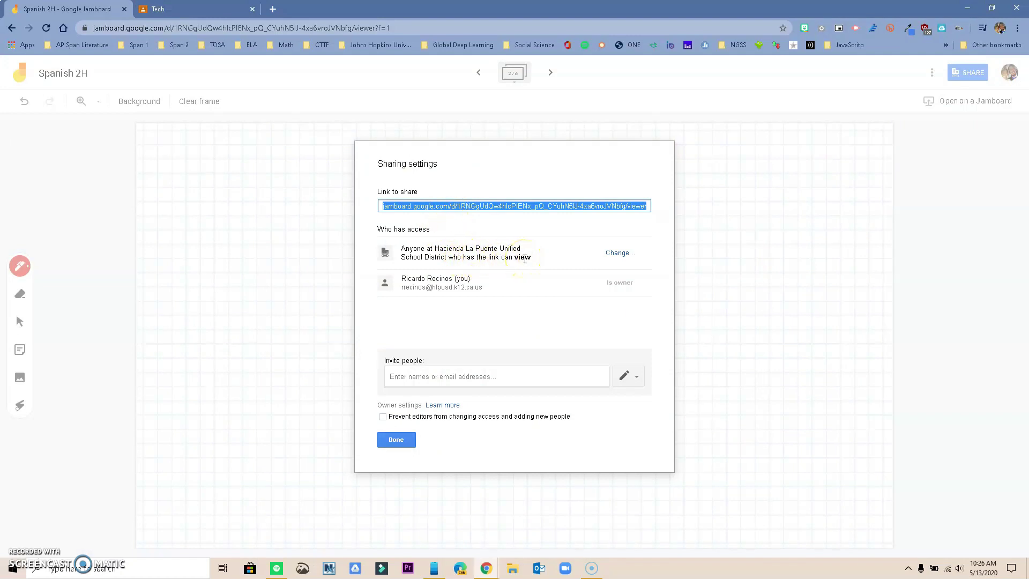
pyautogui.click(615, 253)
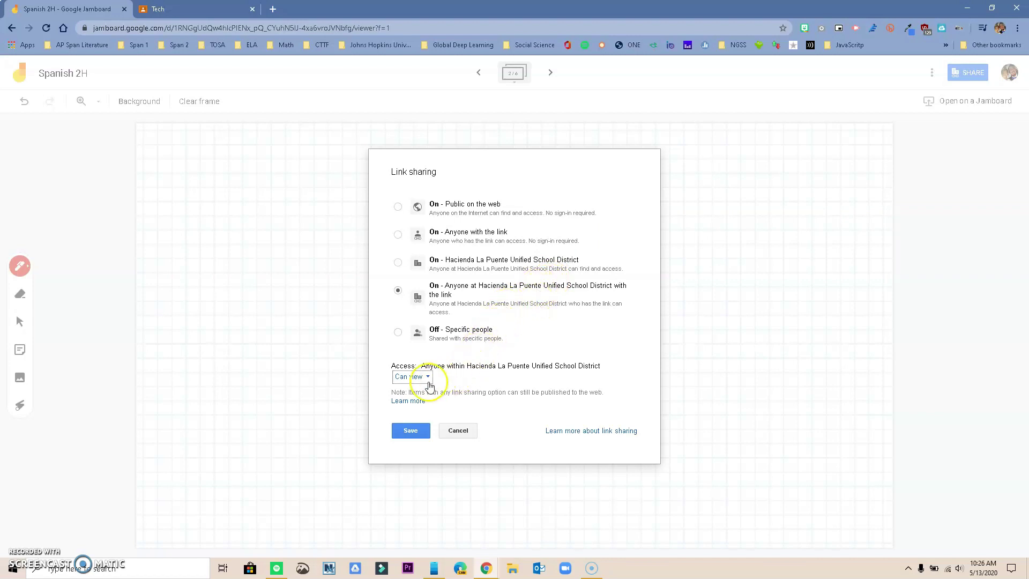
pyautogui.click(427, 379)
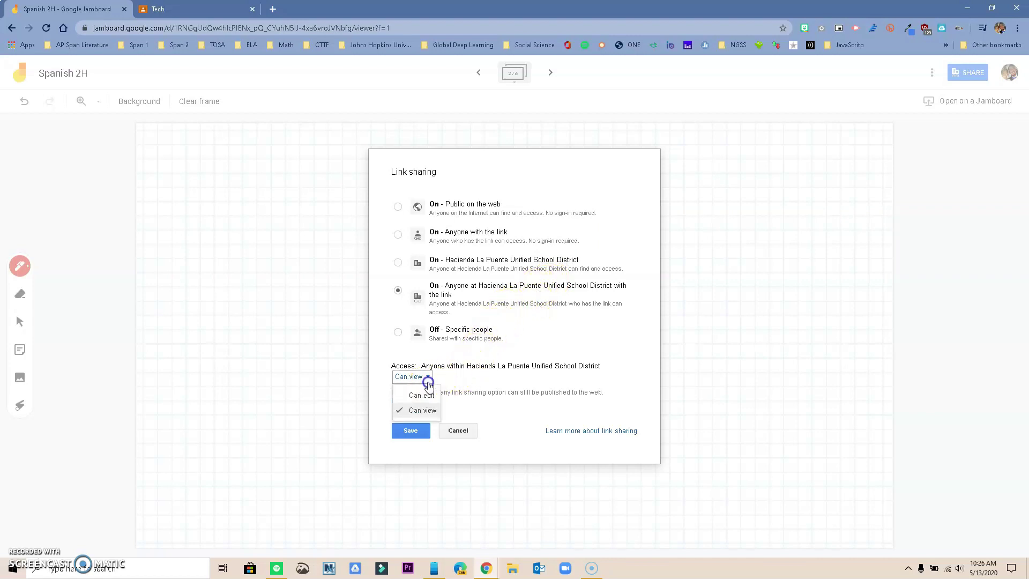
pyautogui.click(458, 431)
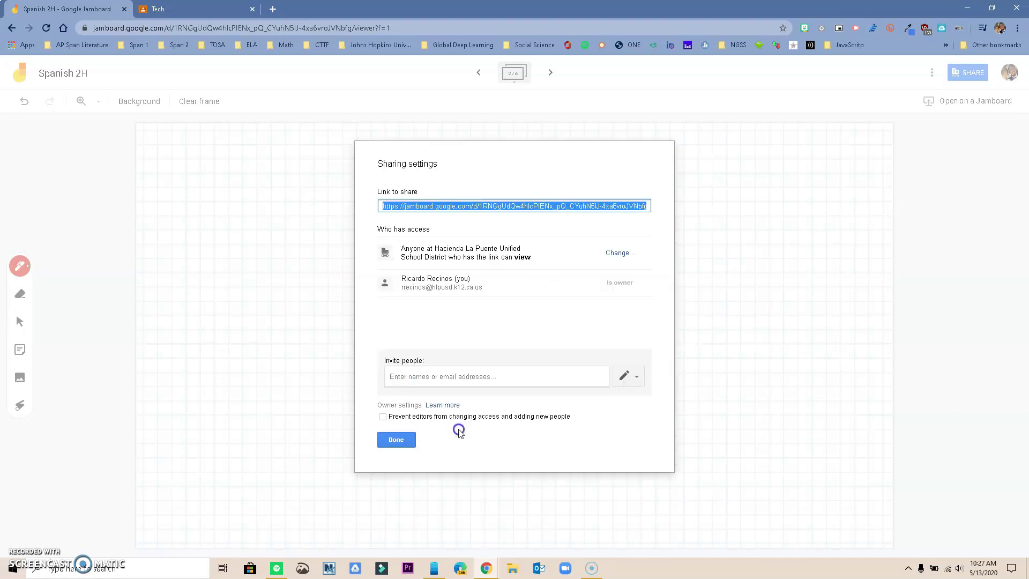
# Close the sharing settings, view the third frame, then return to the first frame.
pyautogui.click(408, 437)
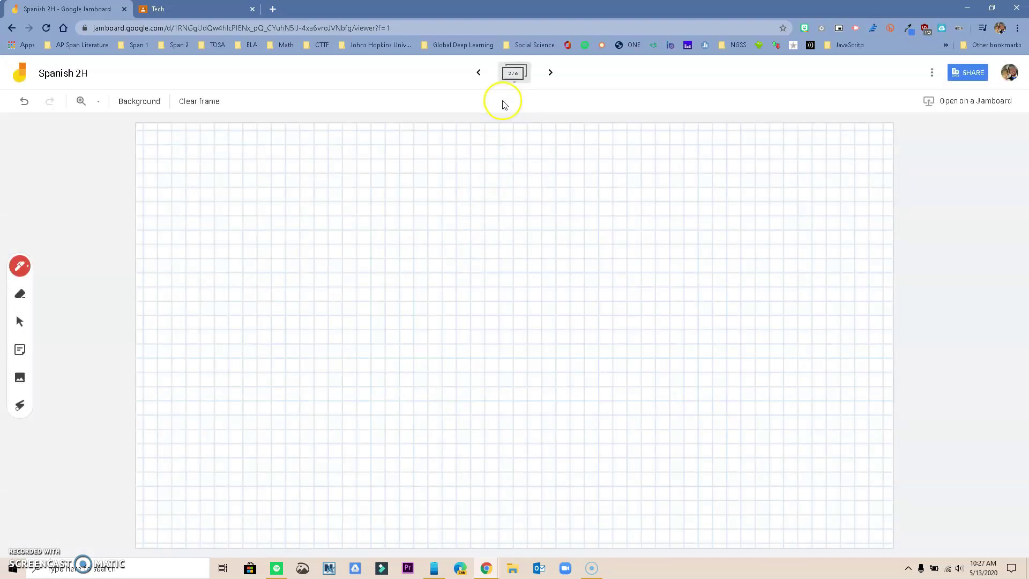
pyautogui.click(548, 73)
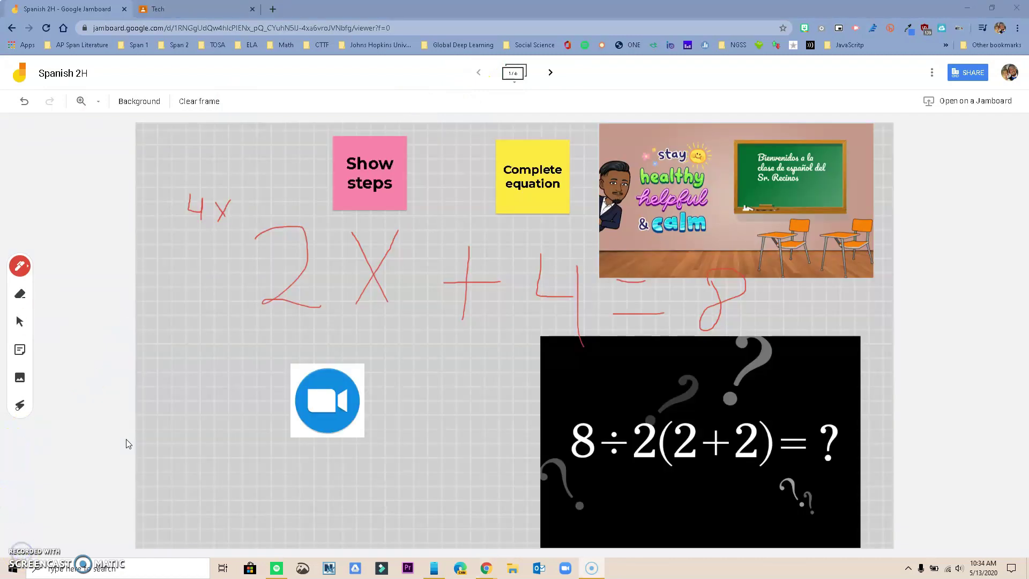
pyautogui.click(490, 342)
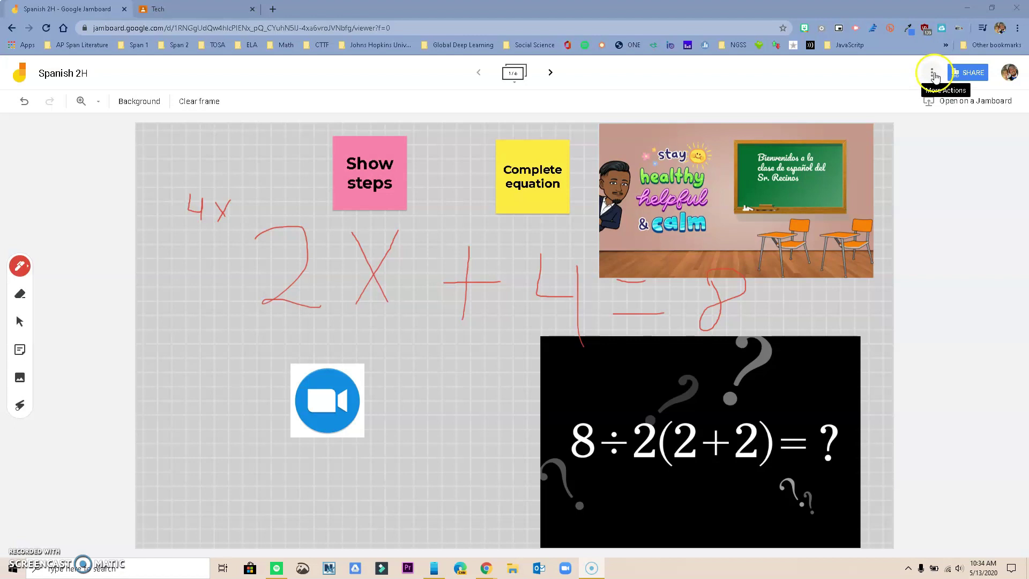
pyautogui.click(932, 75)
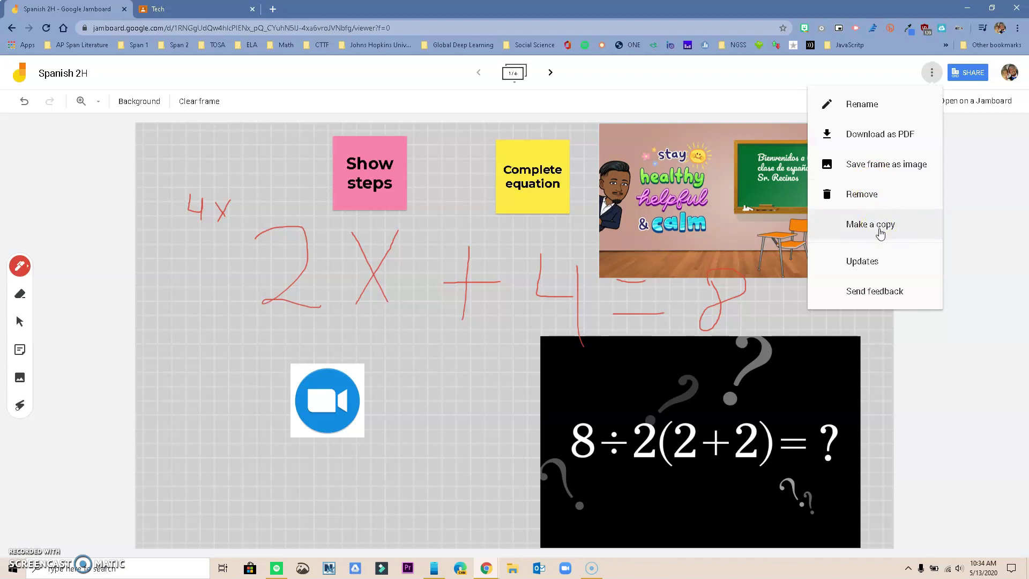
pyautogui.click(873, 261)
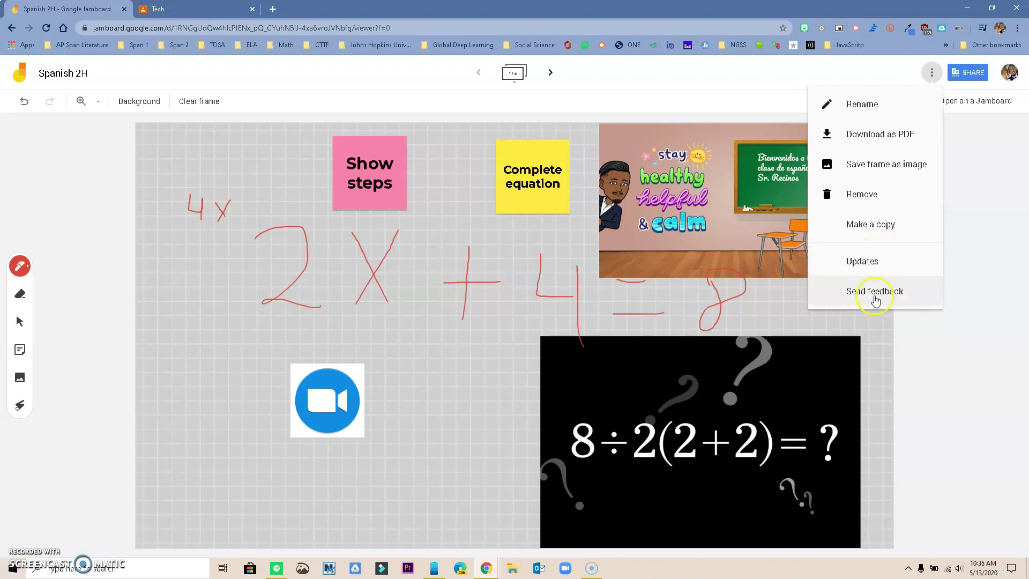
pyautogui.click(288, 324)
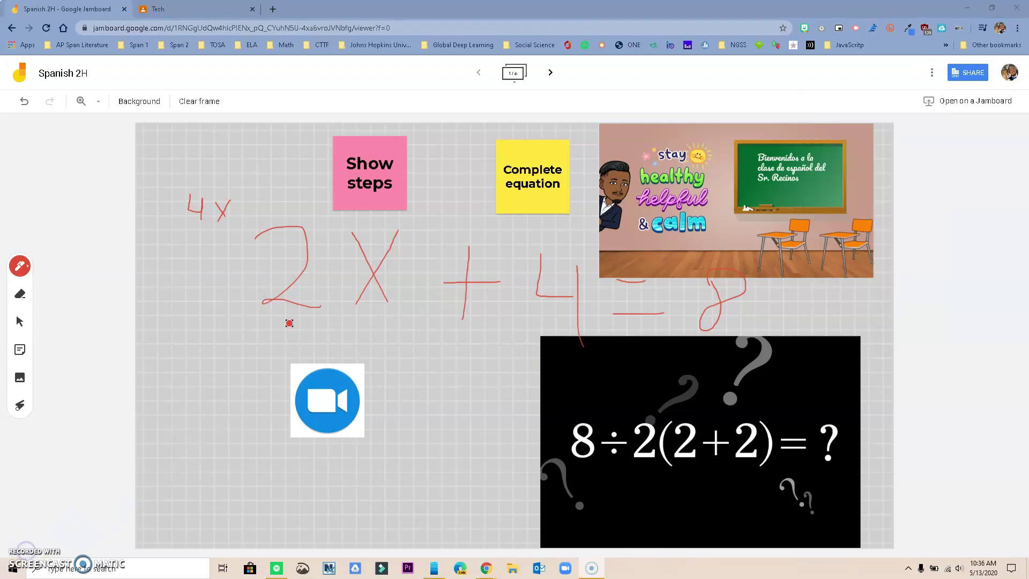